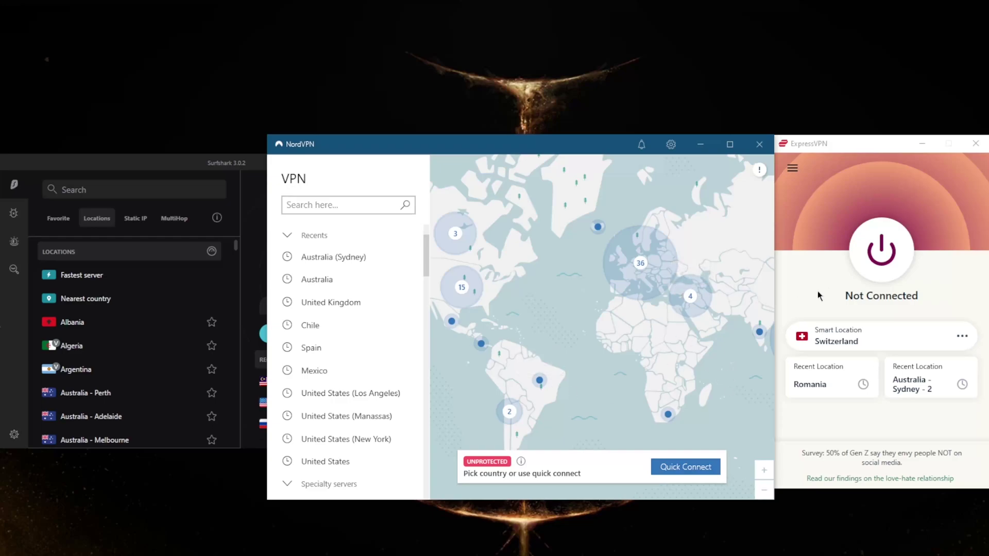
Browse ExpressVPN's VPN Locations list, collapsing Europe and expanding the Americas region.
left_click(792, 168)
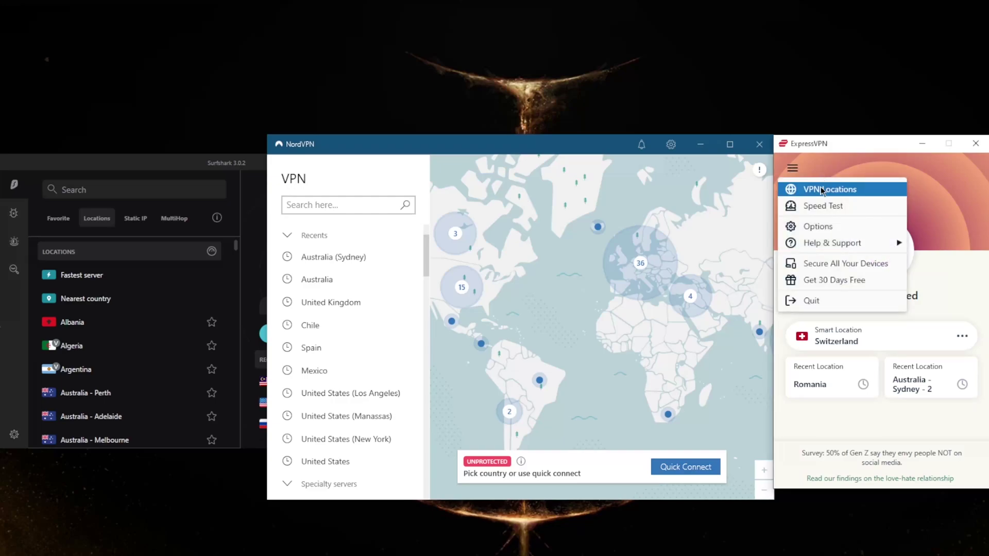
left_click(822, 189)
scroll(598, 267, "down", 3)
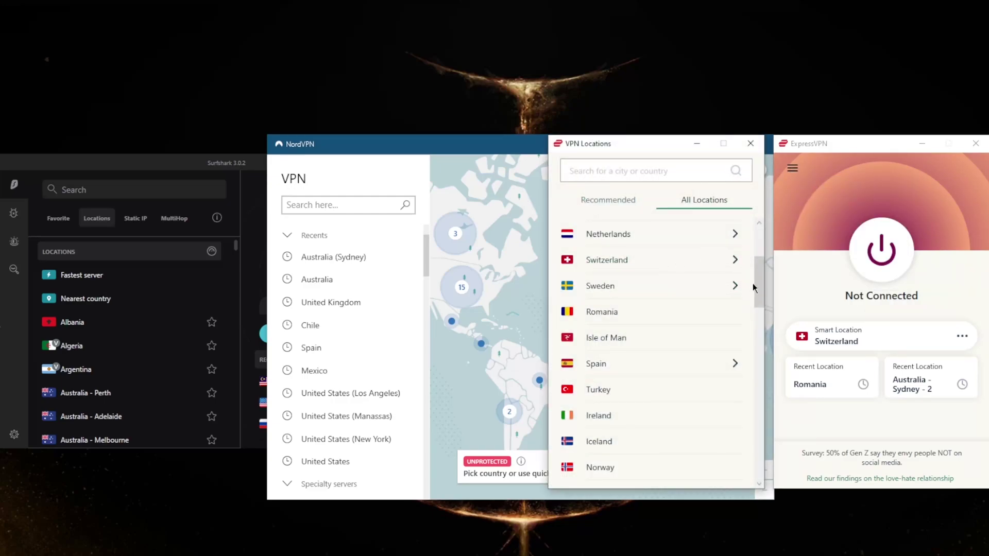
left_click_drag(752, 287, 756, 255)
key("Escape")
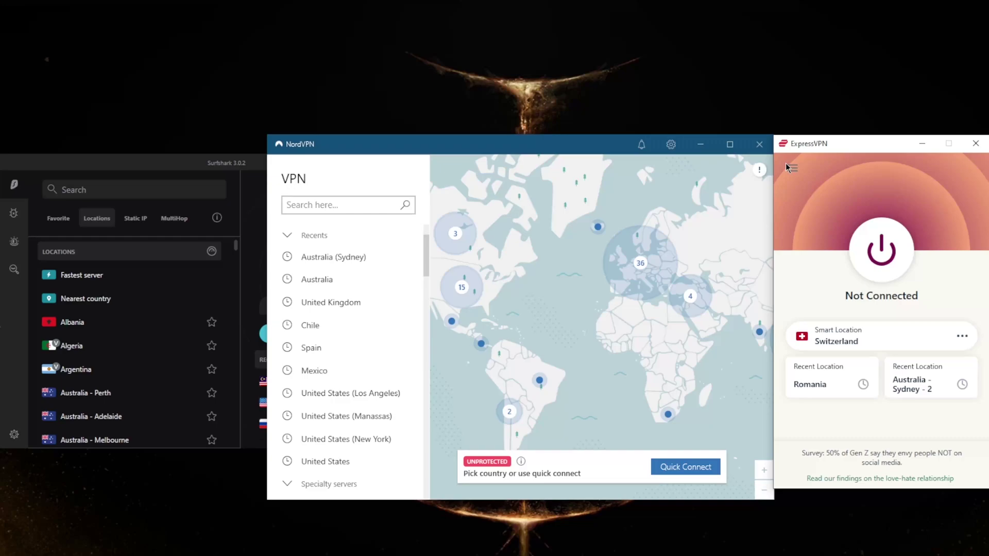
left_click(788, 166)
left_click(819, 189)
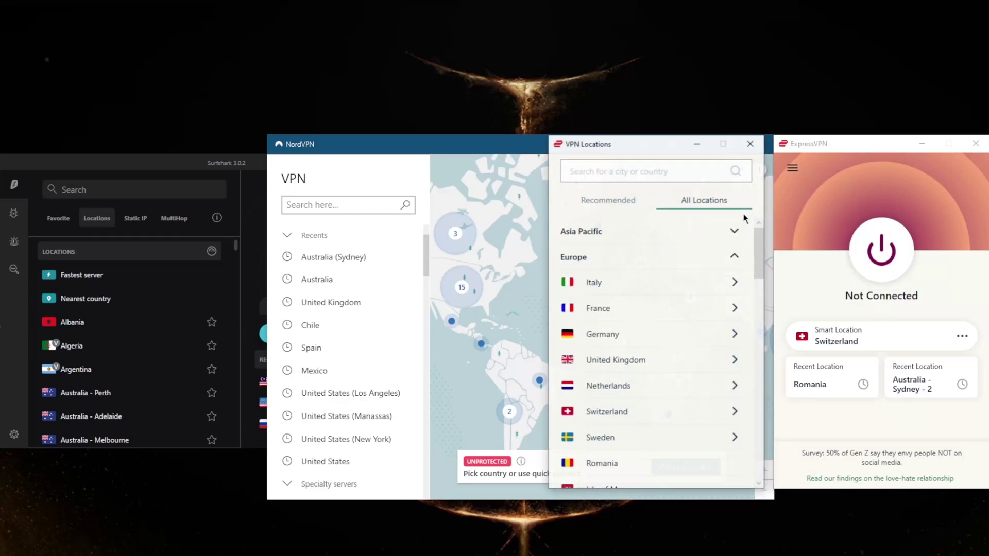
left_click(735, 258)
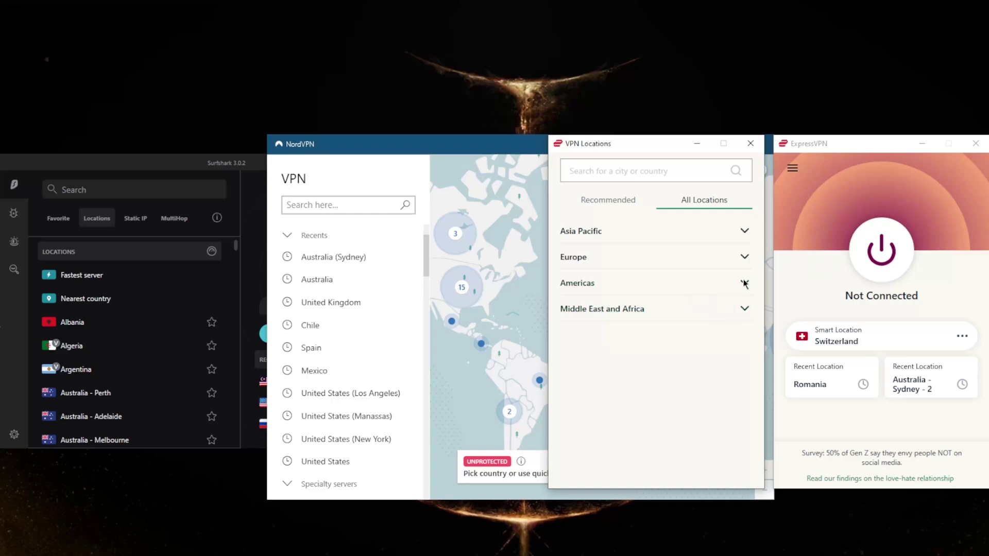
left_click(744, 283)
left_click_drag(755, 305, 756, 338)
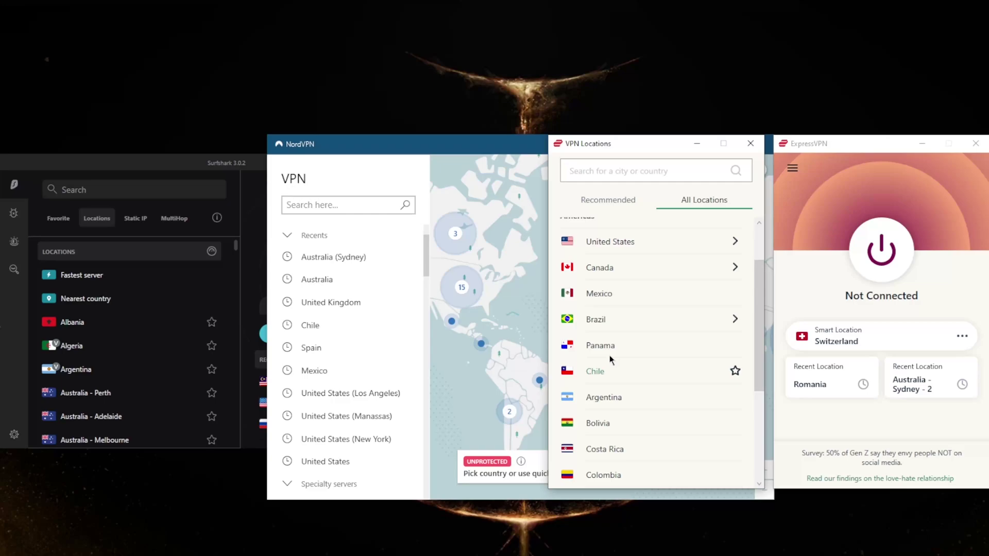
left_click(750, 143)
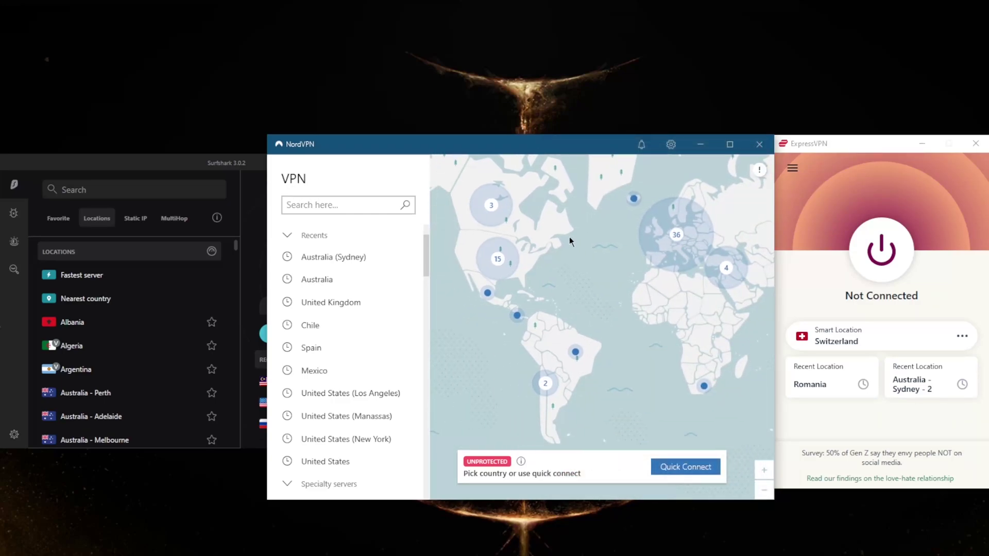
Zoom NordVPN's map into South America and place the IP-check browser over NordVPN.
left_click(545, 383)
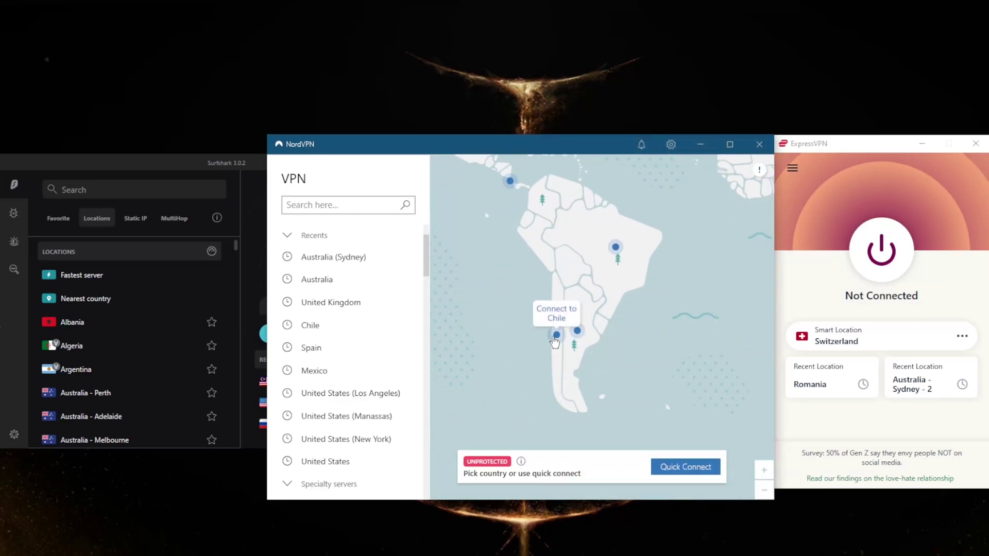
scroll(554, 338, "down", 3)
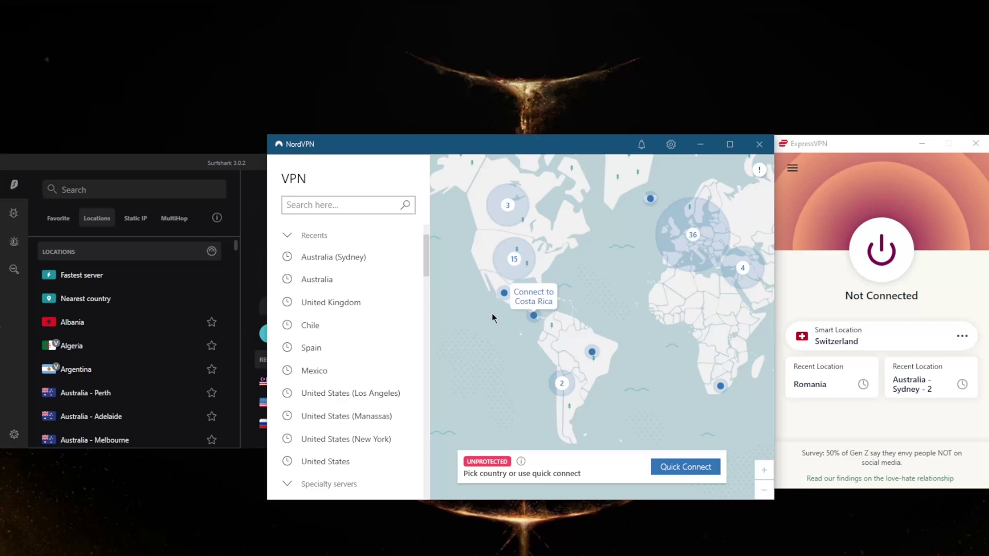
left_click(128, 191)
scroll(165, 380, "down", 5)
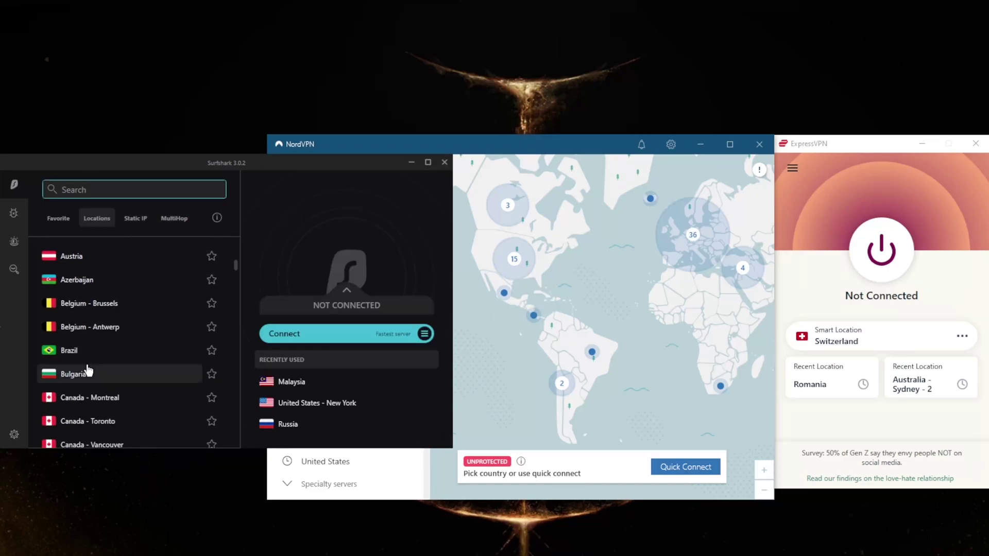
scroll(88, 370, "down", 3)
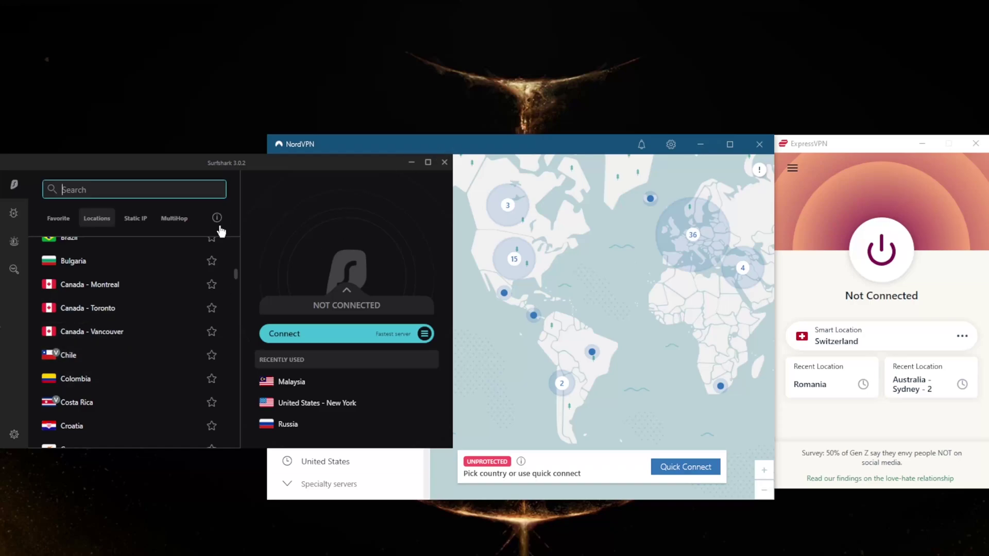
scroll(132, 347, "up", 8)
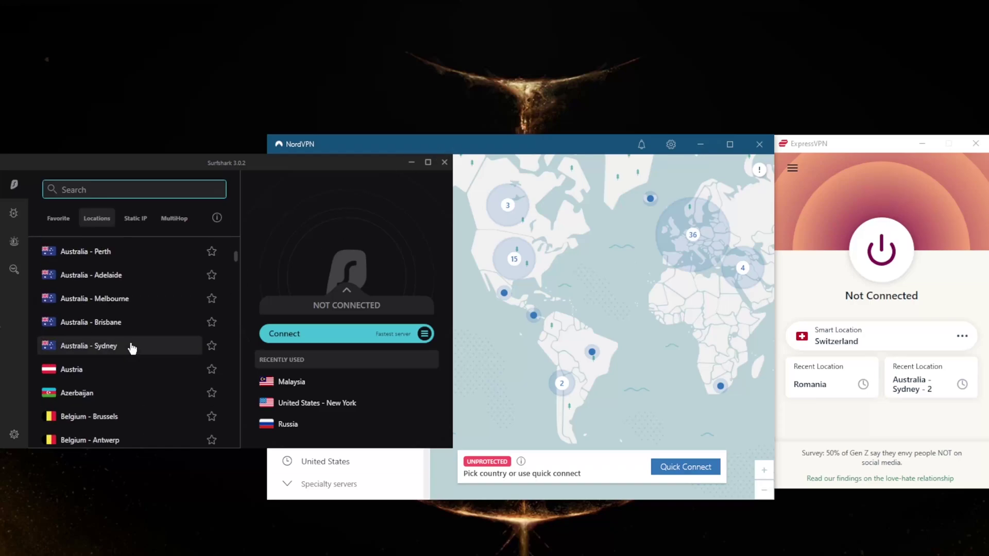
left_click(490, 144)
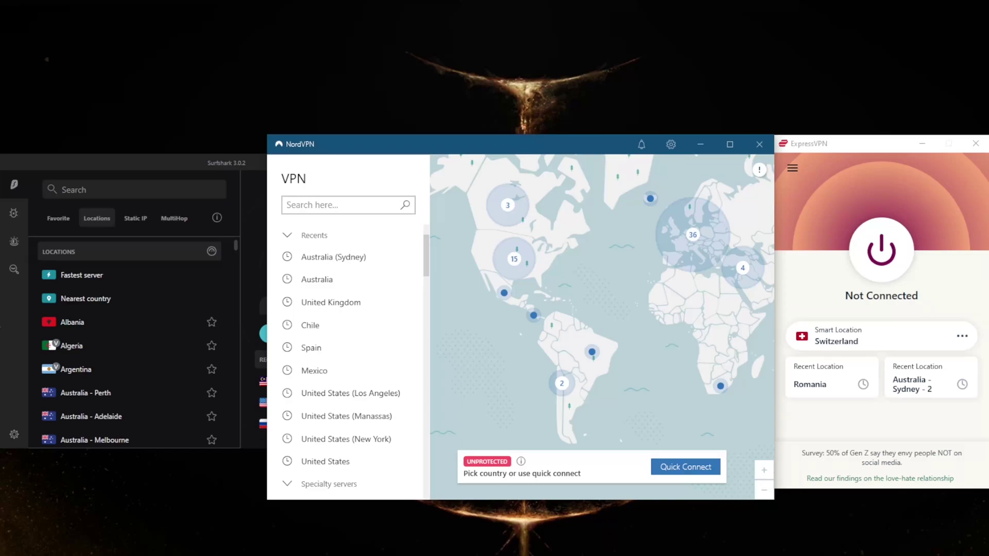
key("alt+Tab")
left_click_drag(781, 125, 419, 62)
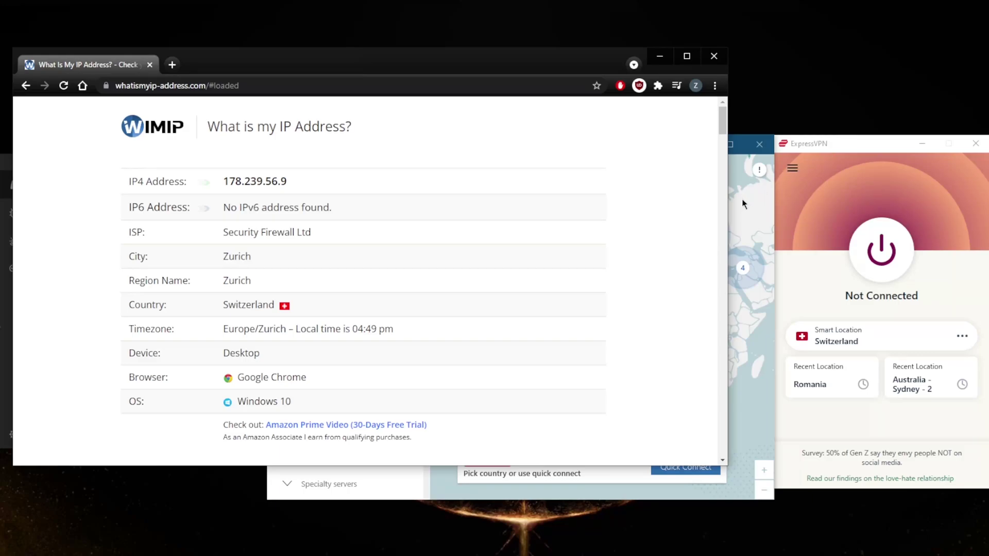
Connect ExpressVPN to the Chile server from its VPN Locations list.
left_click(797, 165)
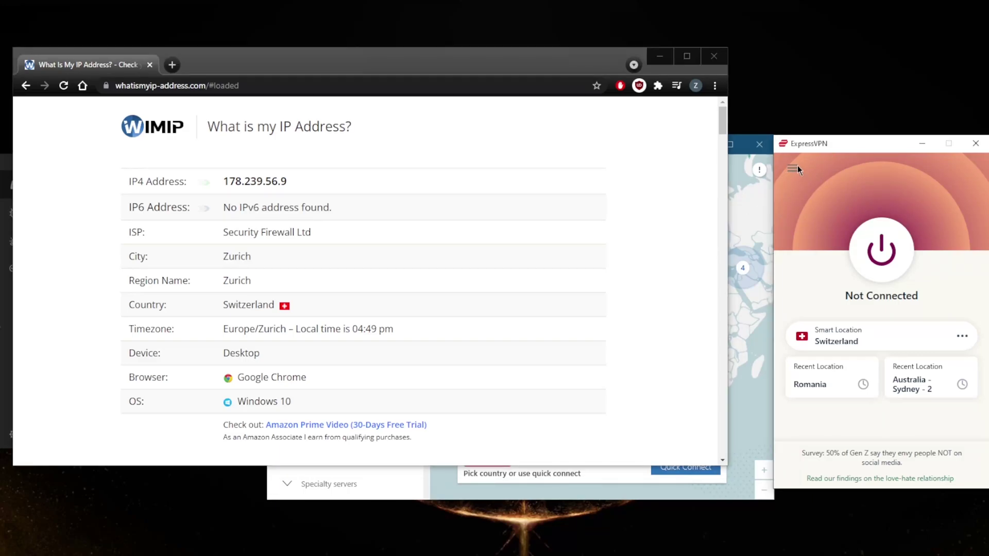
left_click(791, 170)
left_click(819, 190)
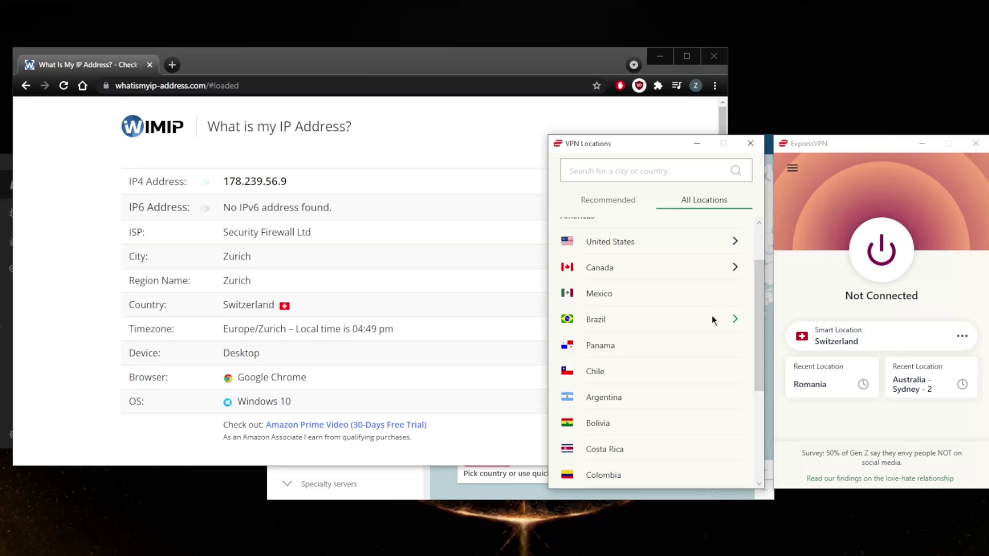
left_click(605, 369)
left_click(879, 260)
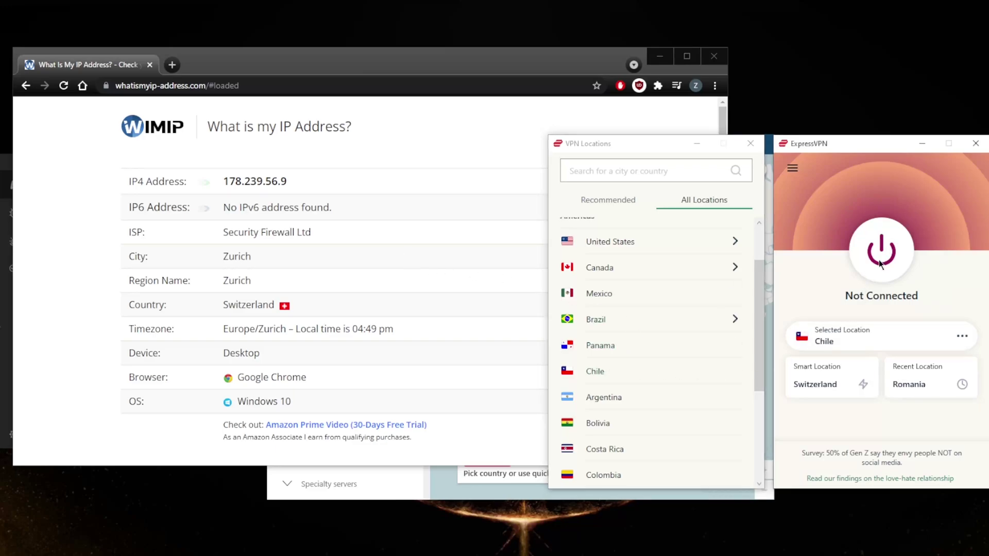
Reload the IP-check page to confirm Santiago, Chile, then disconnect ExpressVPN.
left_click_drag(360, 73, 398, 101)
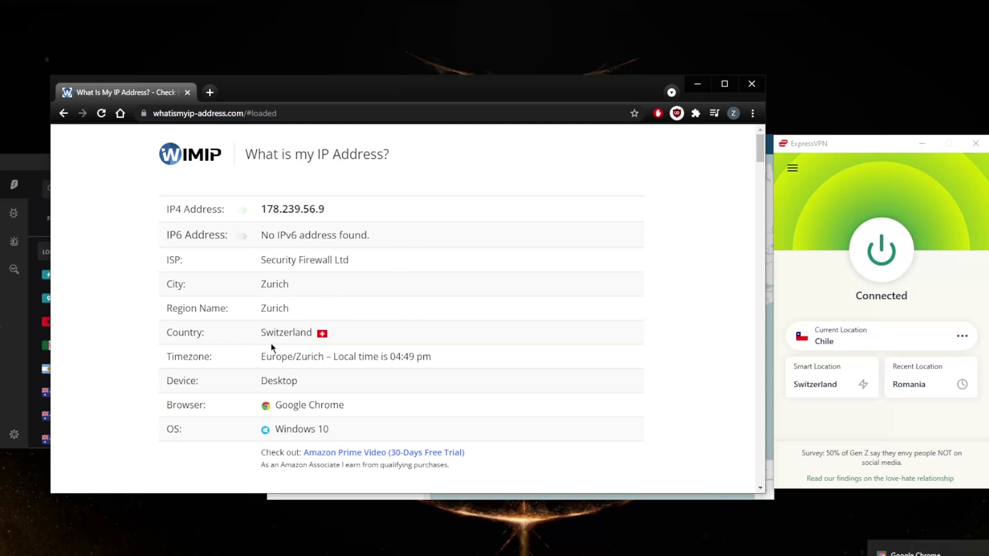
left_click(100, 113)
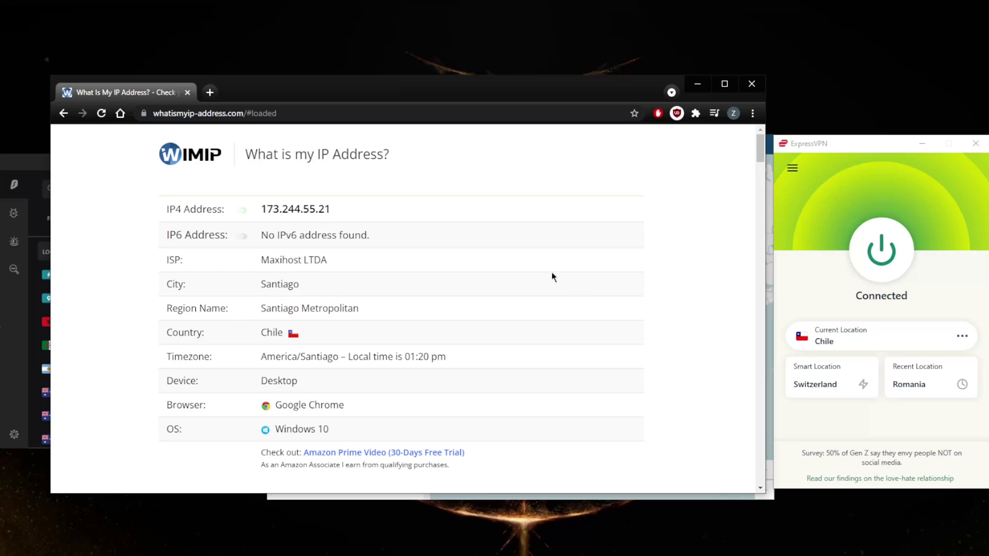
left_click(863, 252)
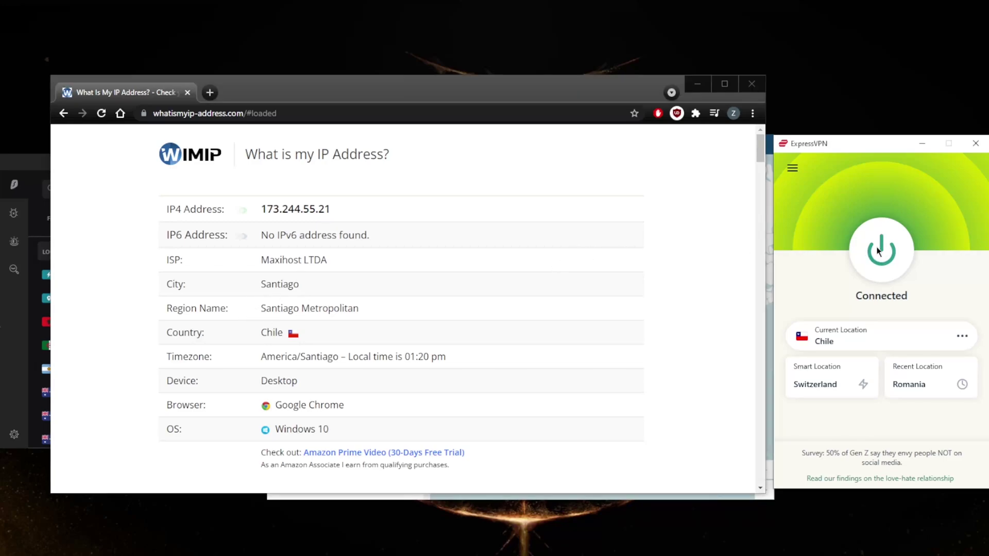
Close the Chrome IP-check window and make ExpressVPN the active window.
left_click(752, 87)
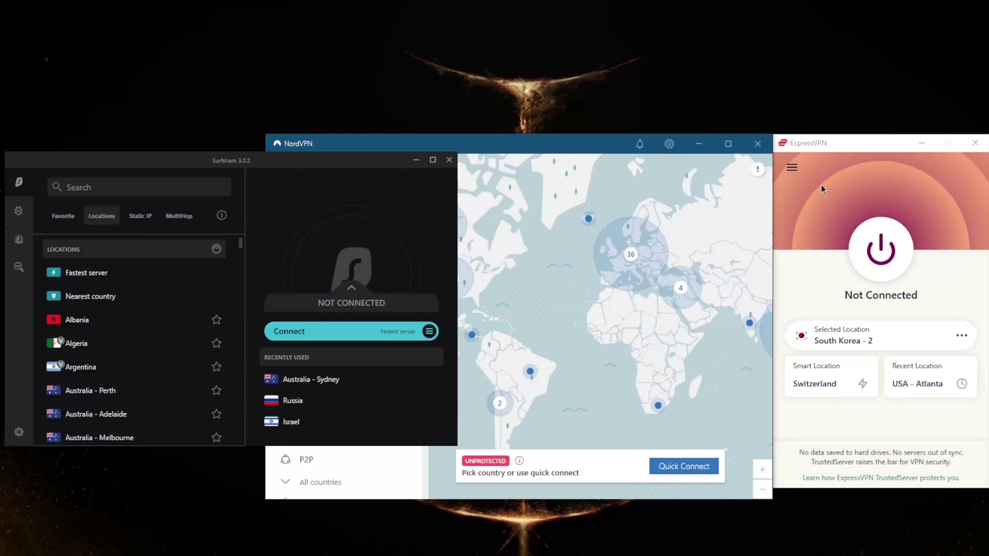
left_click(798, 221)
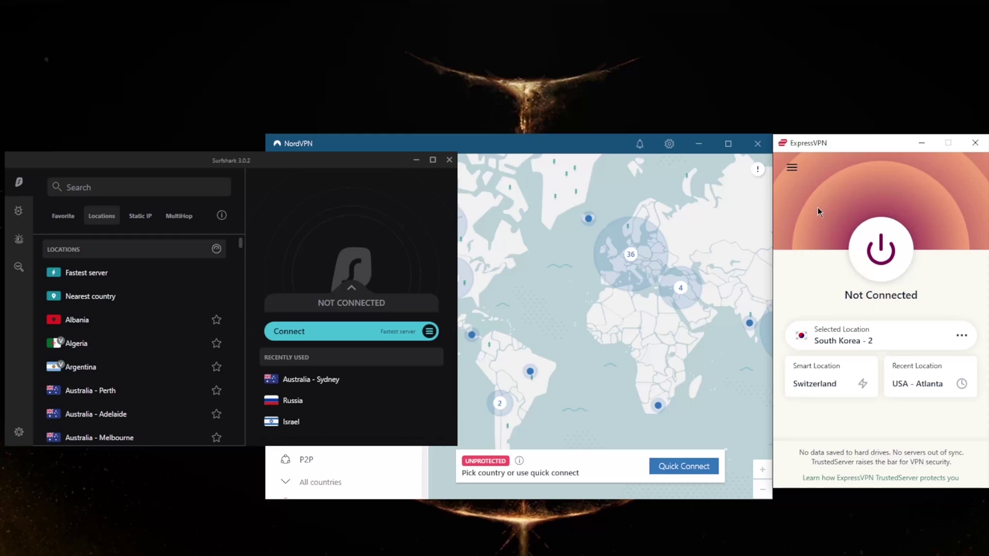
In ExpressVPN Options, stop blocking traffic on unexpected disconnects and enable per-app split tunneling.
left_click(793, 170)
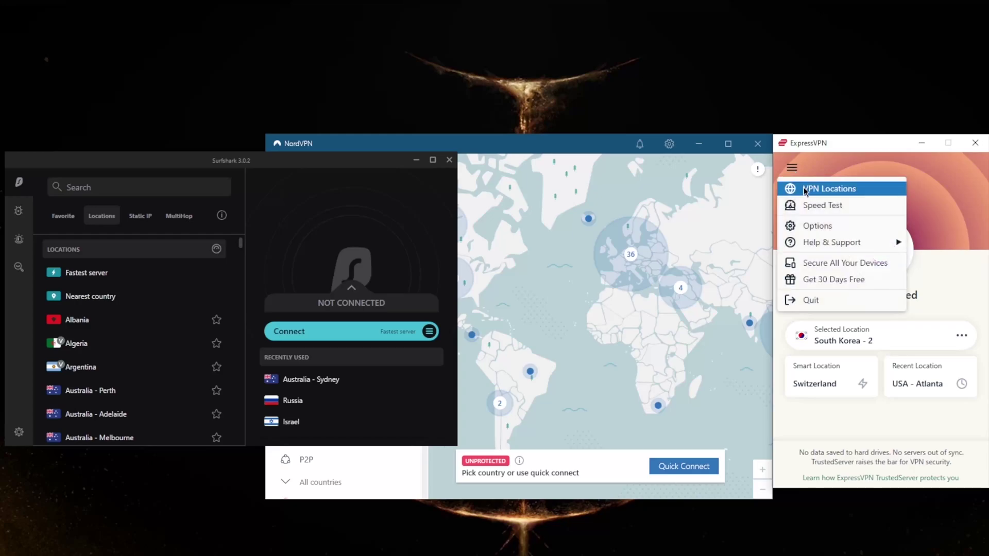
left_click(823, 224)
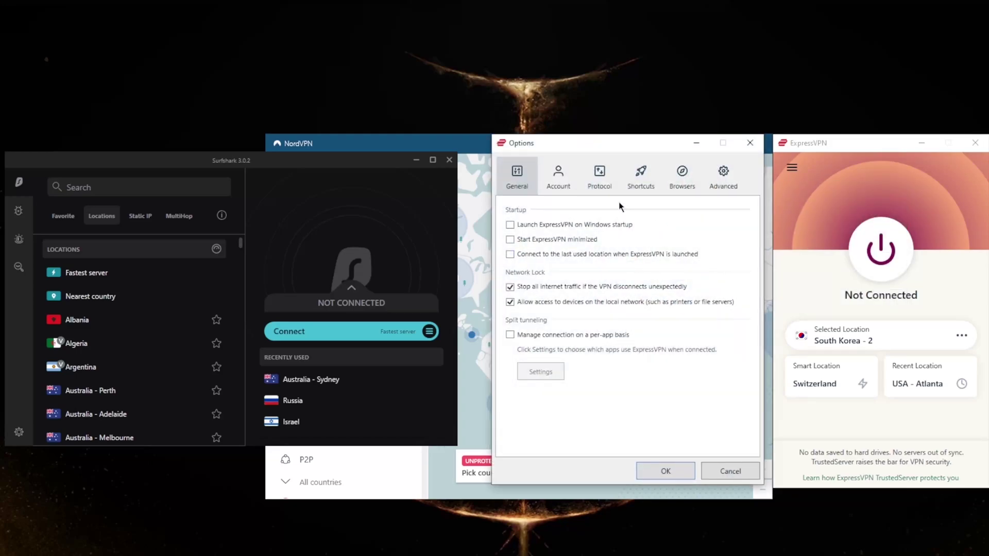
left_click(508, 287)
left_click(515, 335)
left_click(540, 365)
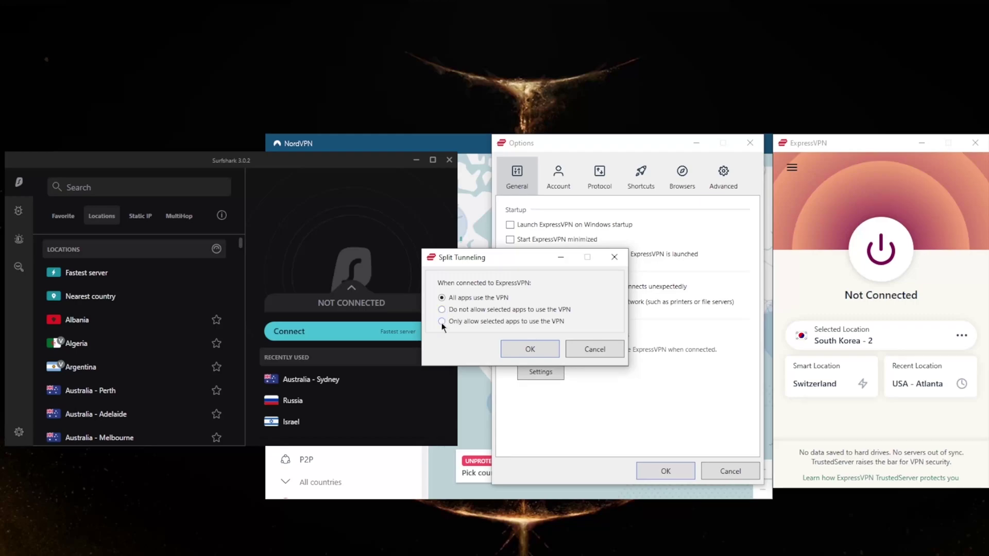
left_click(442, 322)
left_click(442, 310)
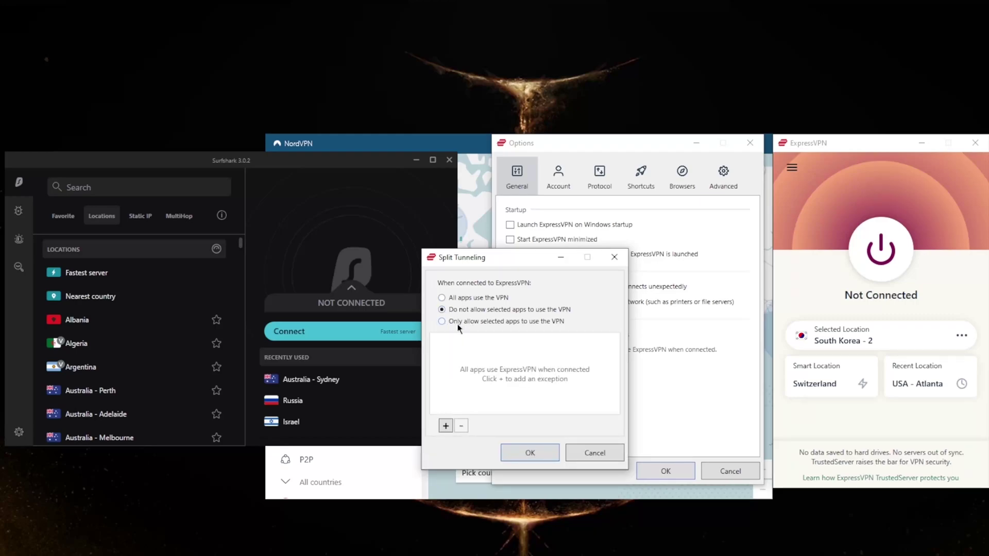
left_click(443, 320)
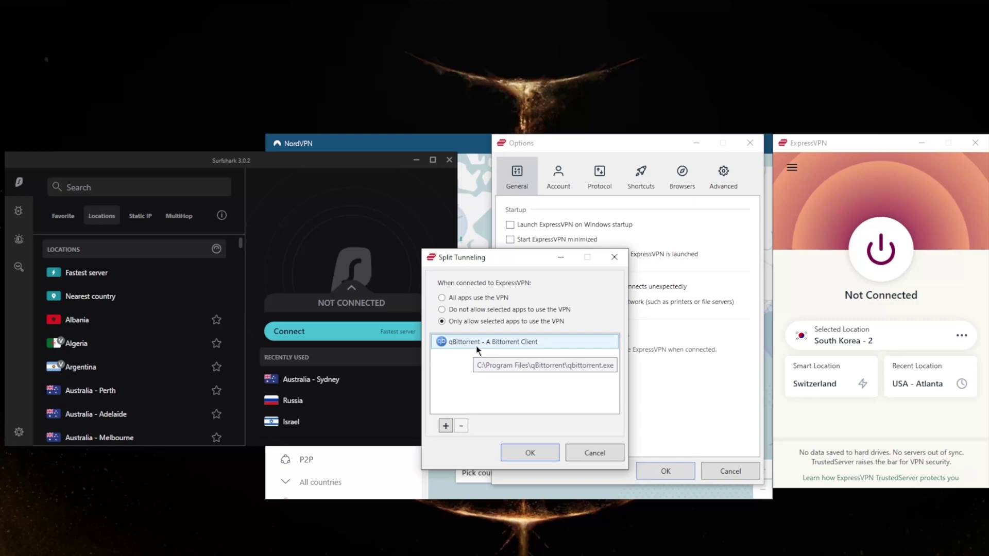
left_click(443, 344)
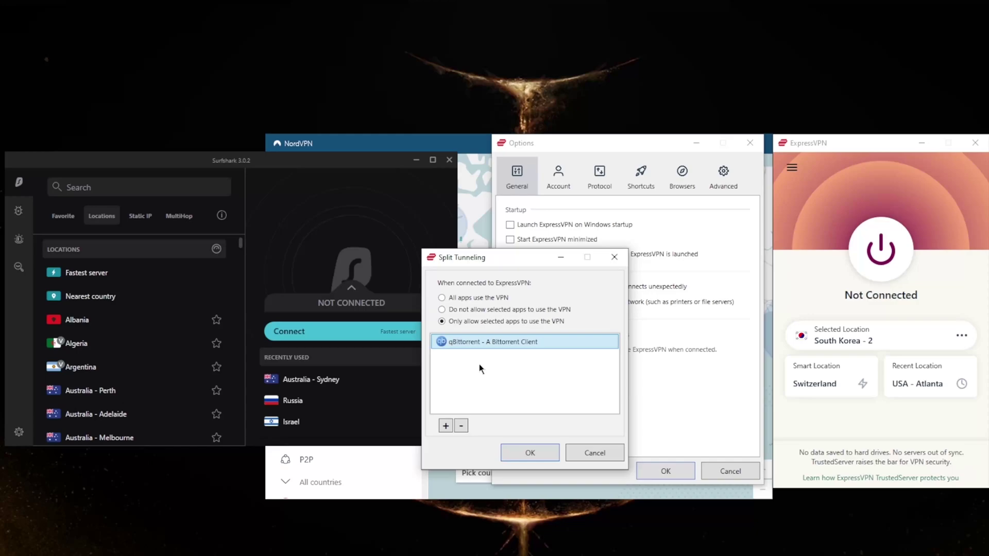
left_click(443, 309)
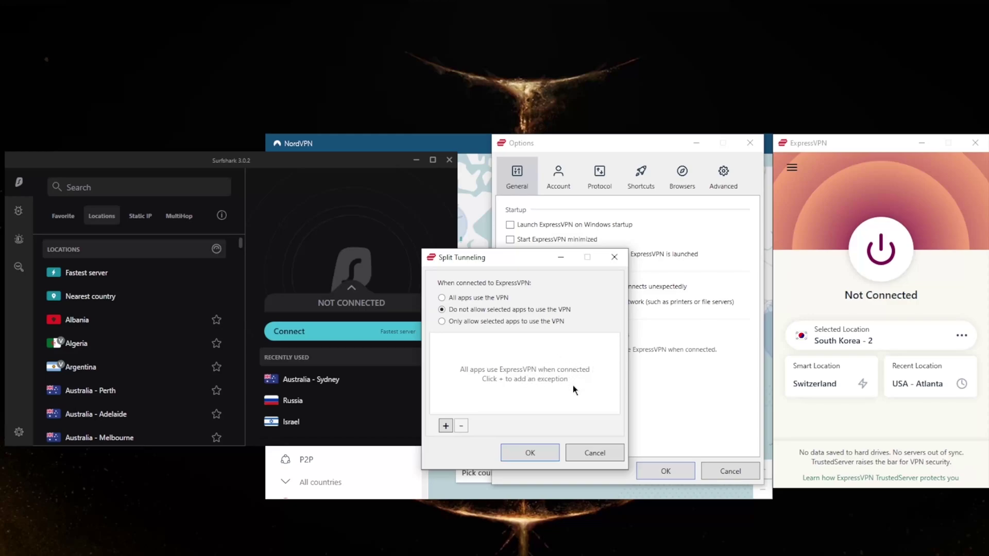
left_click(530, 452)
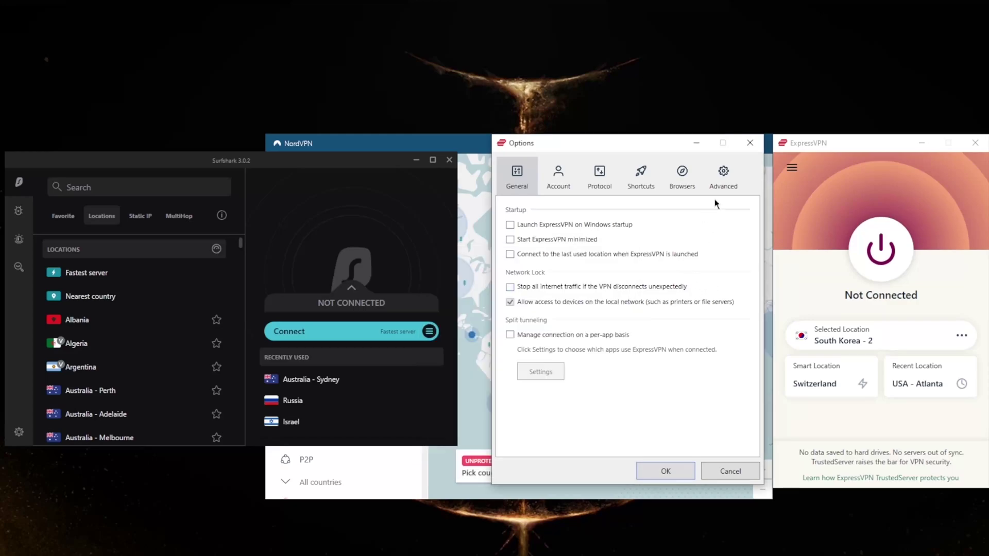
Close ExpressVPN's Options, bring NordVPN forward and pan its map across Middle East, Americas, Europe.
left_click(748, 145)
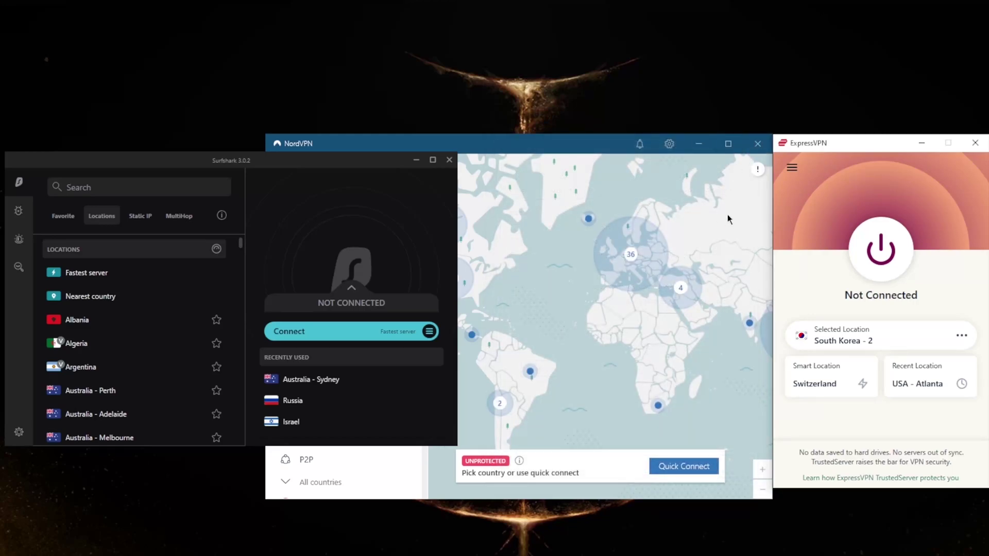
left_click(638, 211)
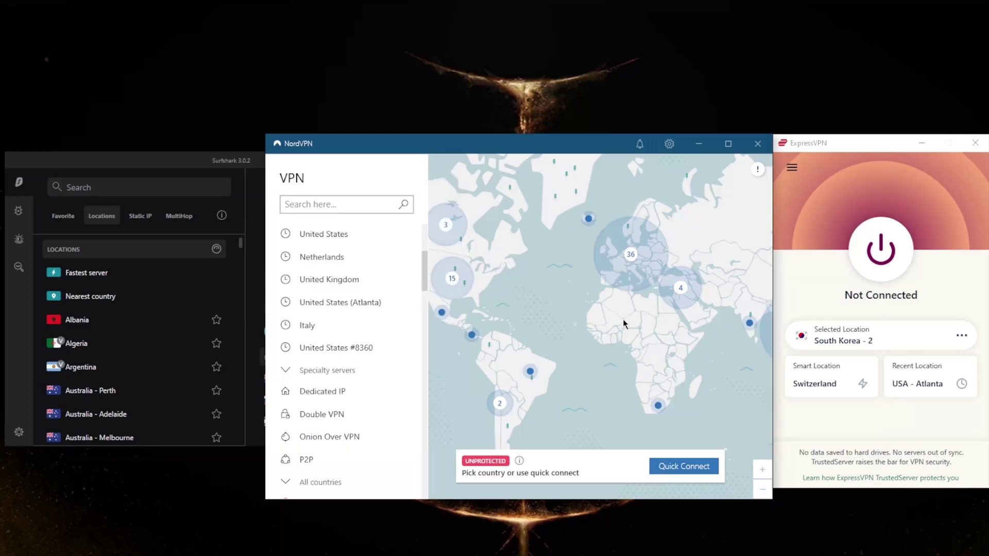
left_click(699, 284)
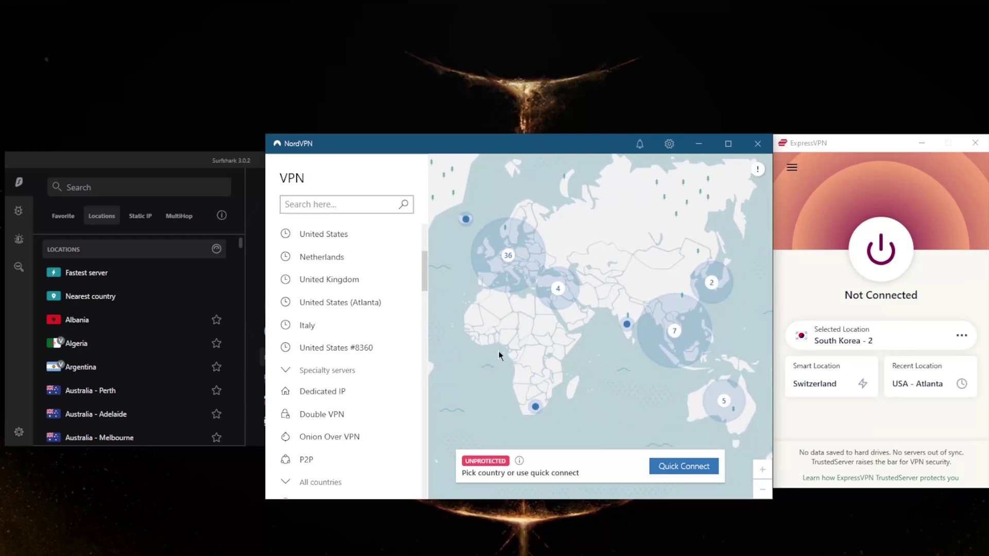
left_click_drag(510, 358, 490, 320)
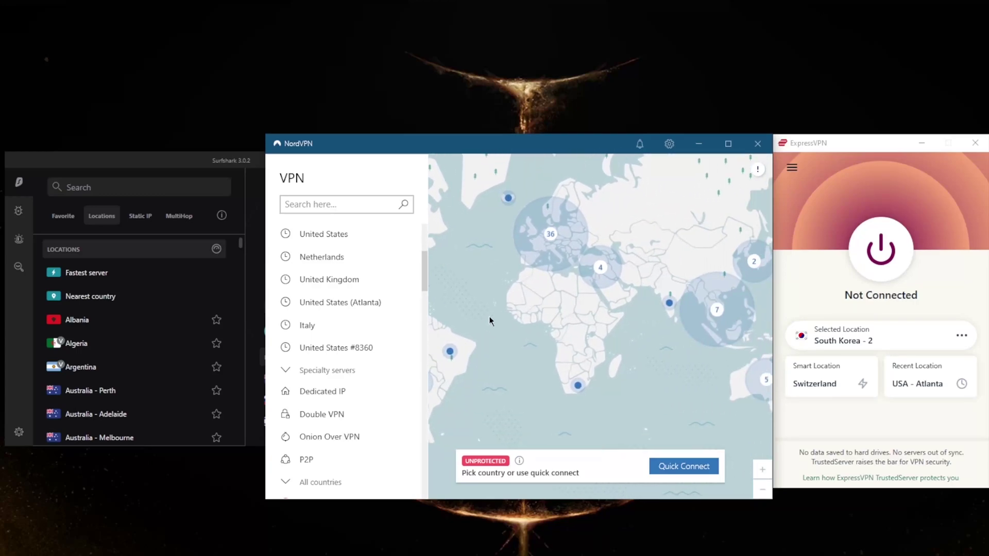
left_click_drag(655, 336, 622, 332)
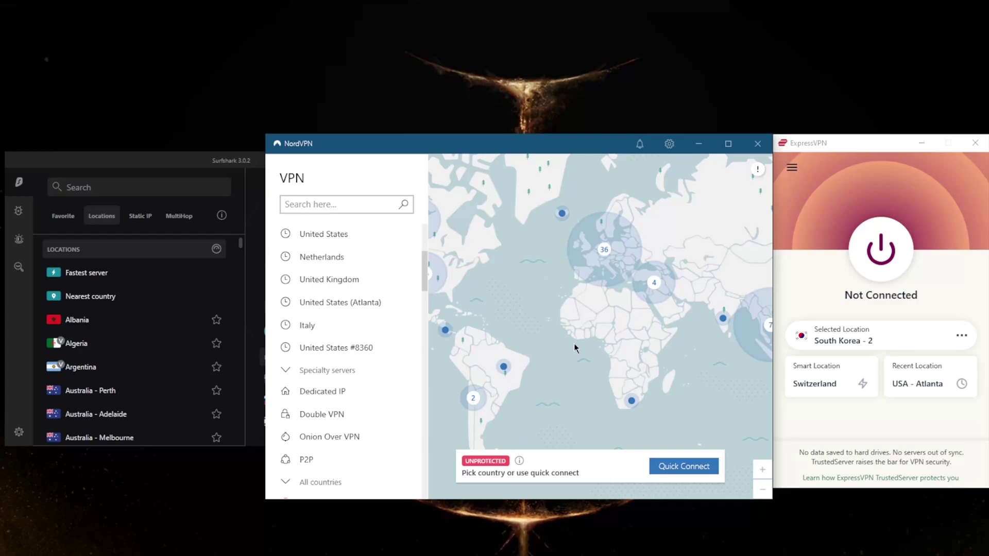
scroll(460, 313, "down", 1)
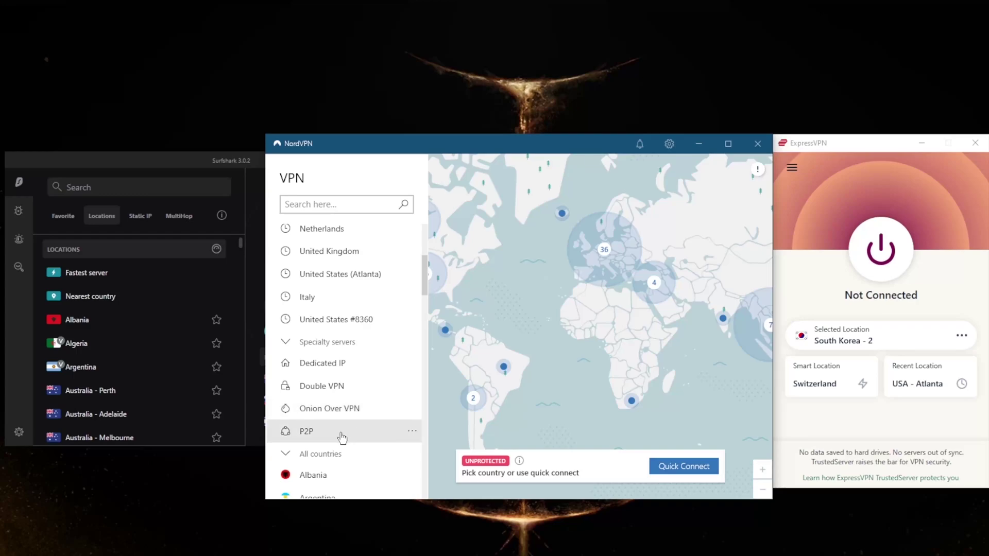
Choose NordLynx as the VPN protocol in NordVPN's Auto-connect settings.
left_click(669, 143)
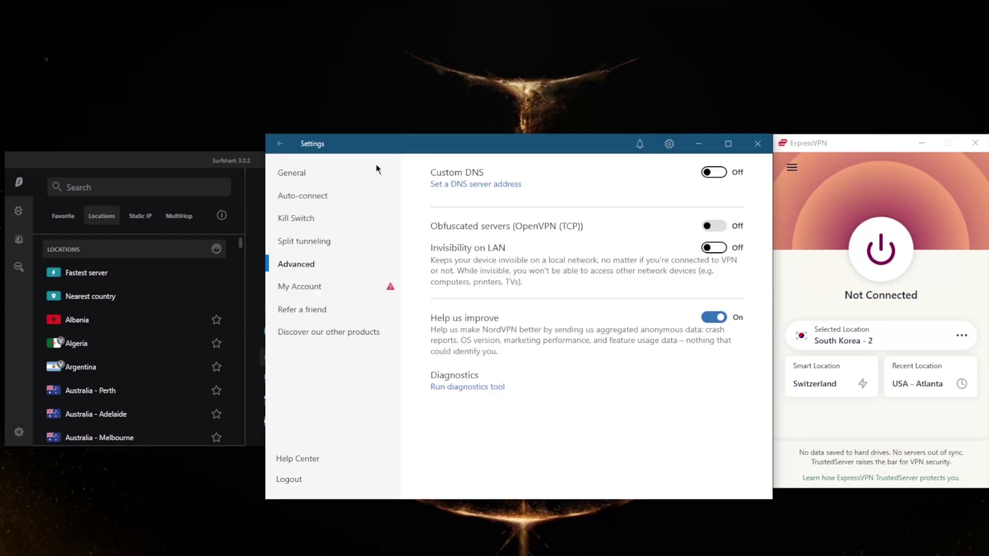
left_click(301, 174)
left_click(308, 197)
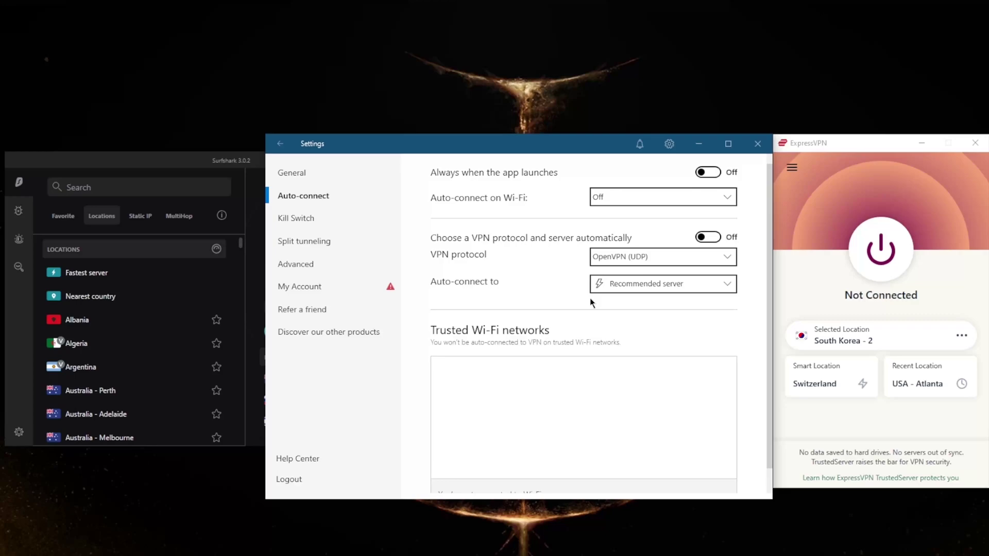
left_click(670, 258)
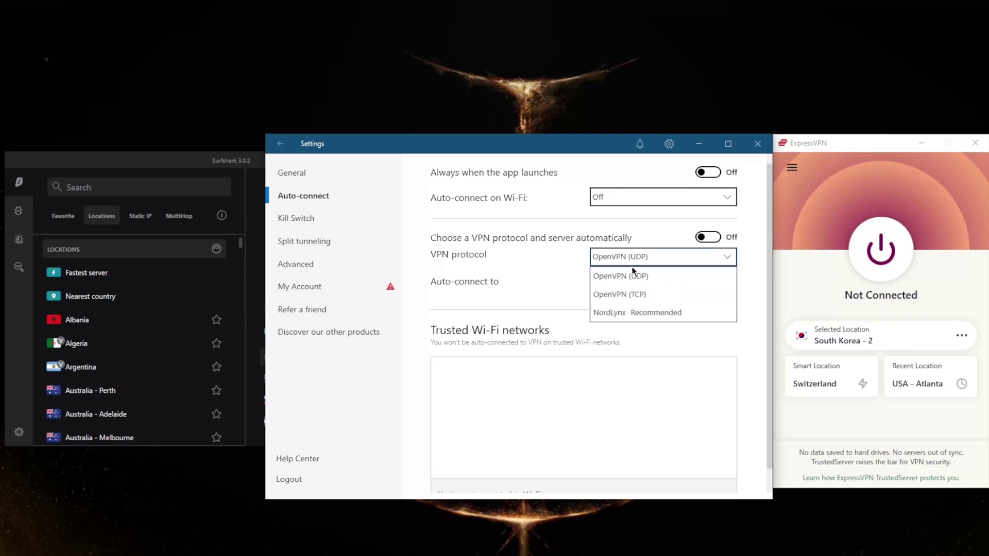
left_click(622, 315)
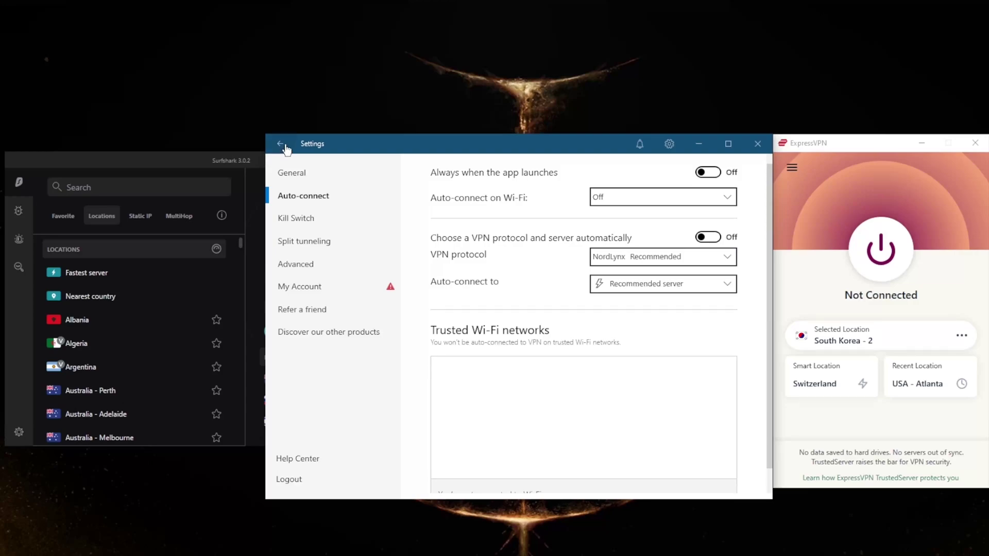
left_click(283, 146)
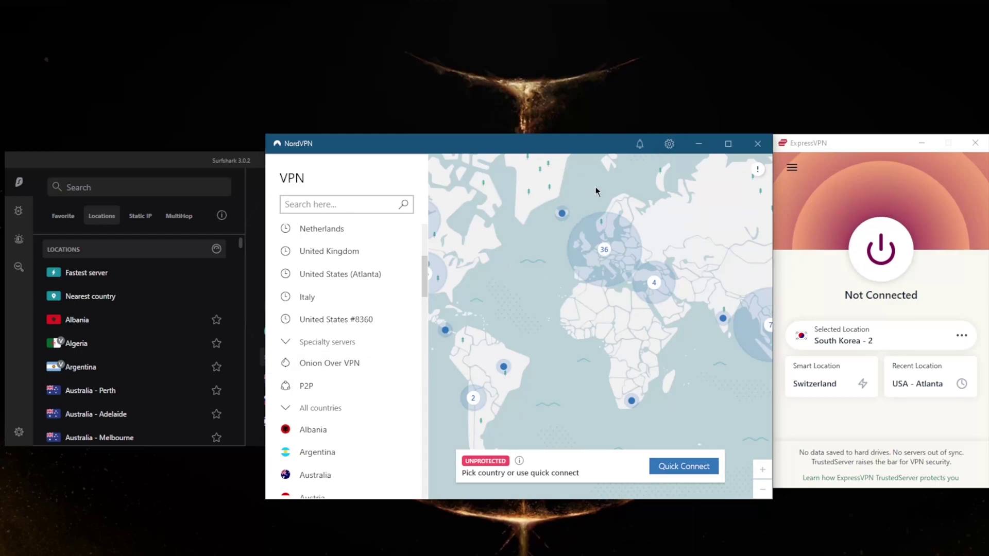
left_click(669, 145)
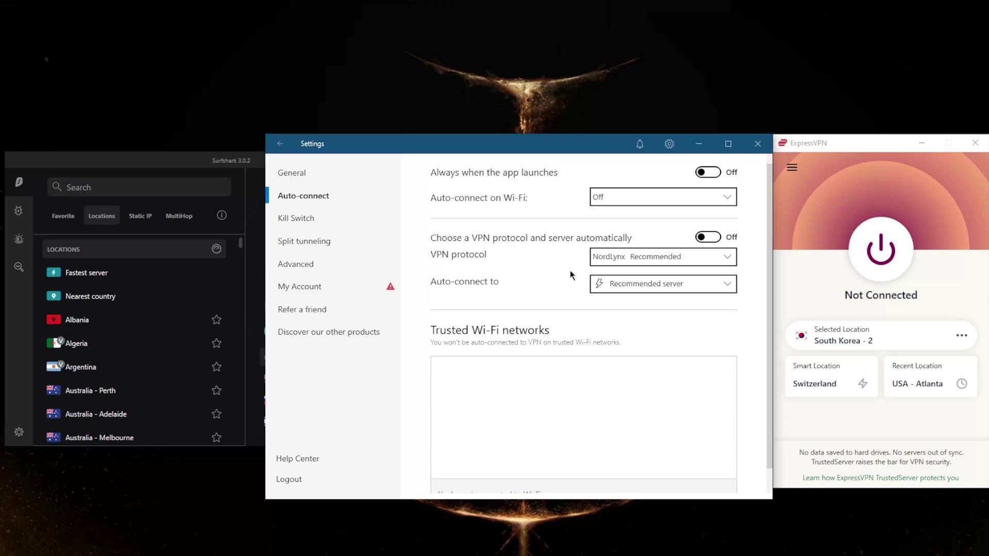
Review NordVPN's Kill Switch, Split tunneling and Advanced settings pages.
left_click(314, 219)
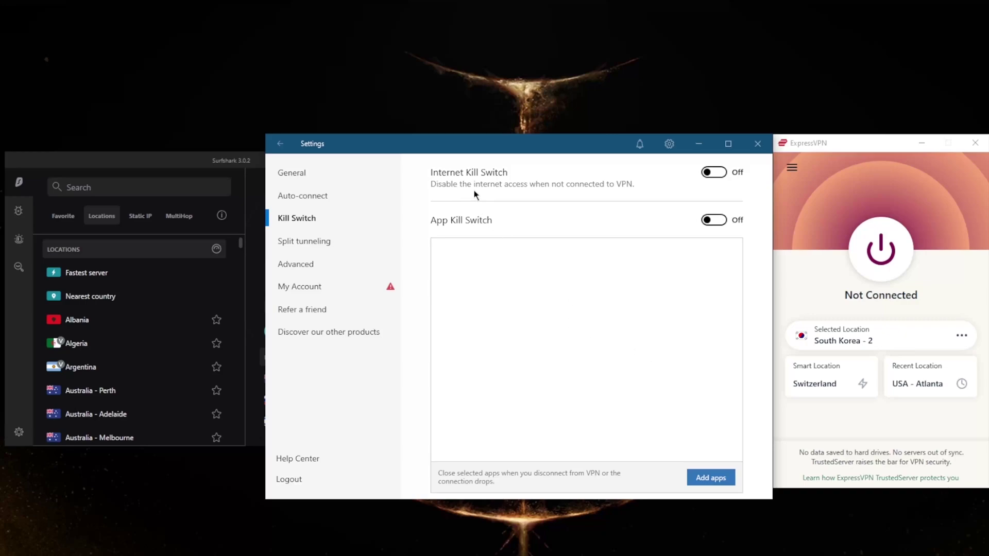
left_click(304, 249)
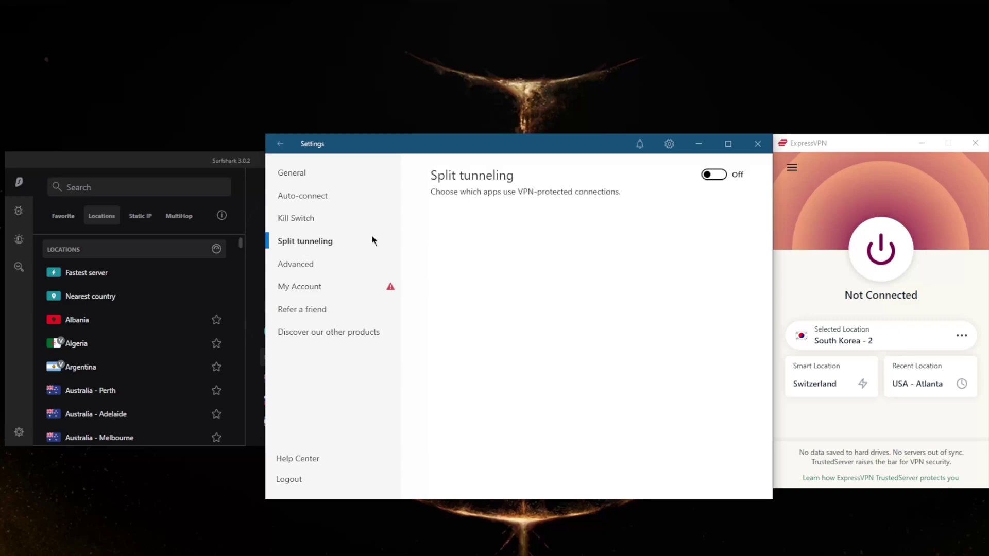
left_click(304, 269)
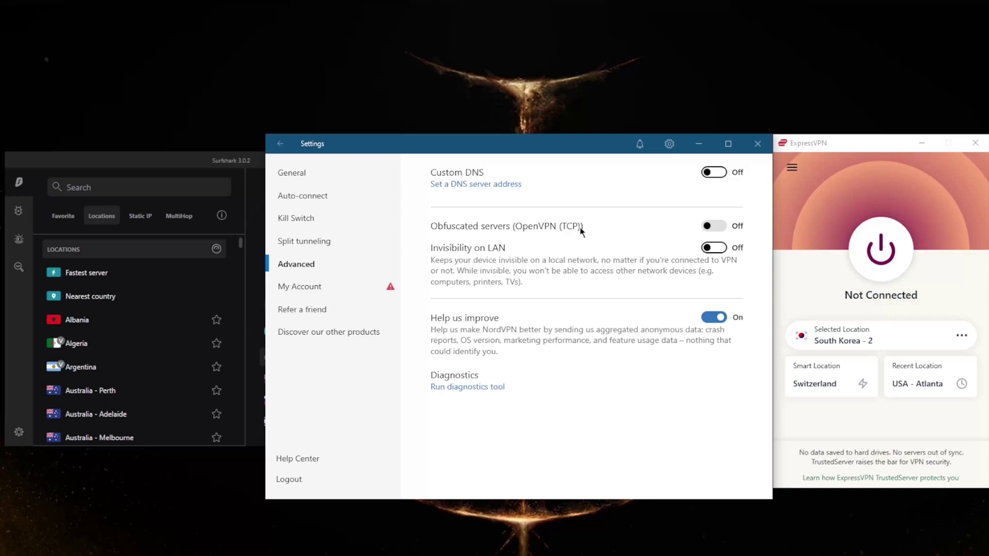
Return NordVPN to its server map and bring the Surfshark window to the front.
left_click(281, 144)
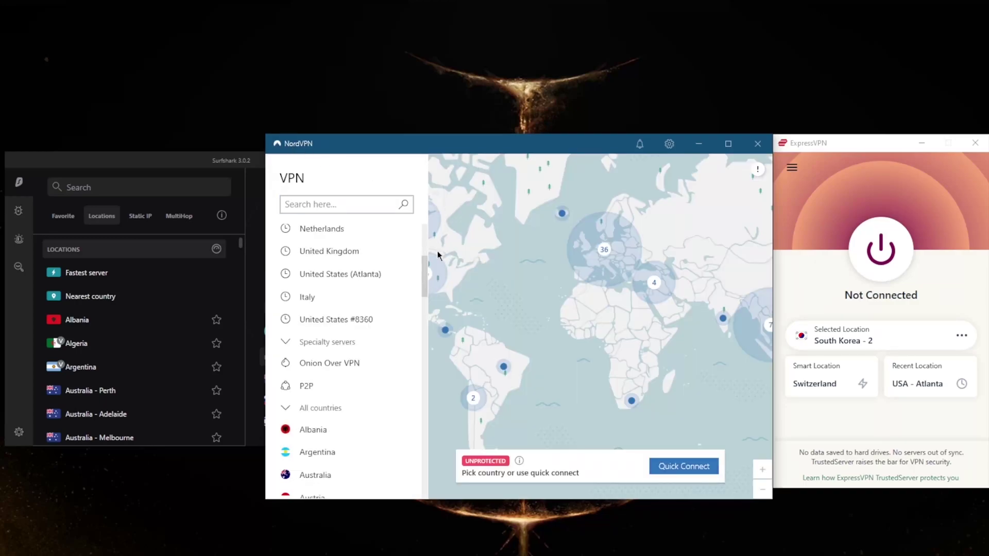
left_click(239, 162)
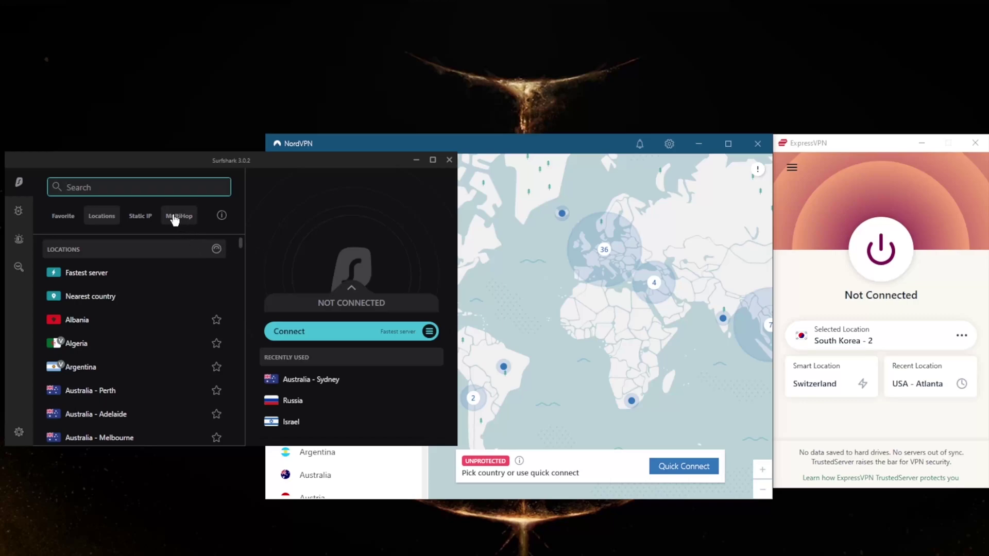
Show Surfshark's Static IP servers, toggle between NordVPN and Surfshark, then view MultiHop routes.
left_click(140, 215)
left_click(496, 138)
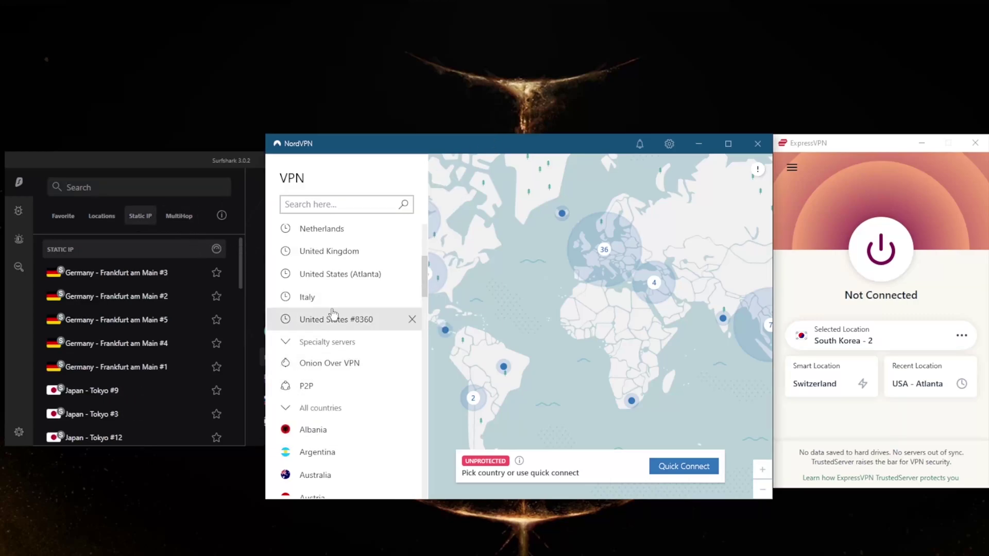
left_click(221, 159)
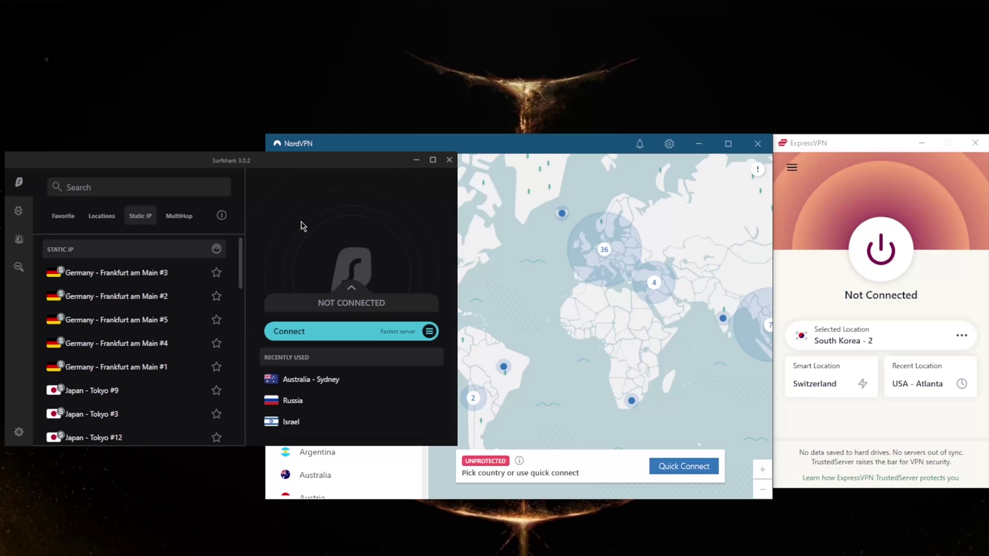
left_click(510, 147)
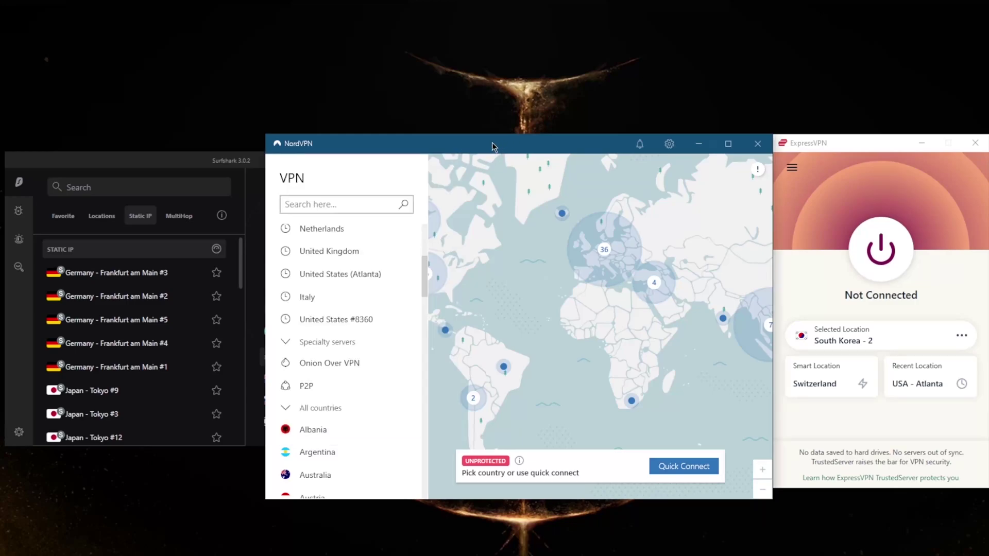
left_click(202, 163)
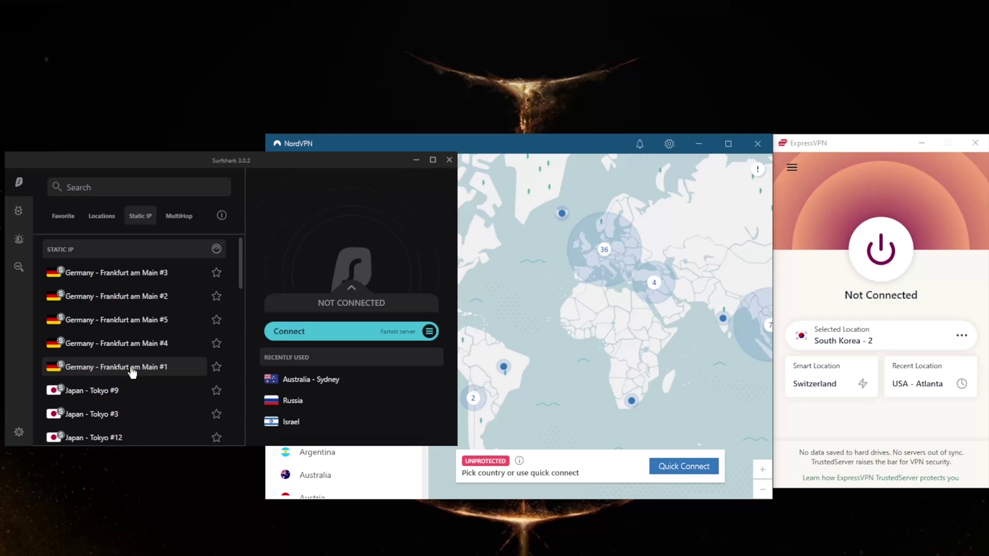
left_click(181, 213)
scroll(129, 319, "down", 5)
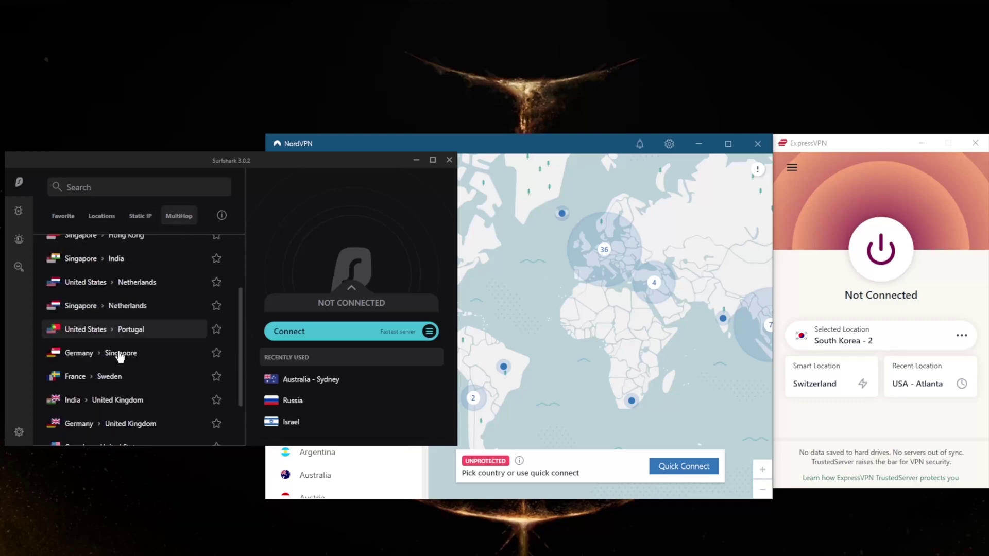
scroll(103, 396, "up", 5)
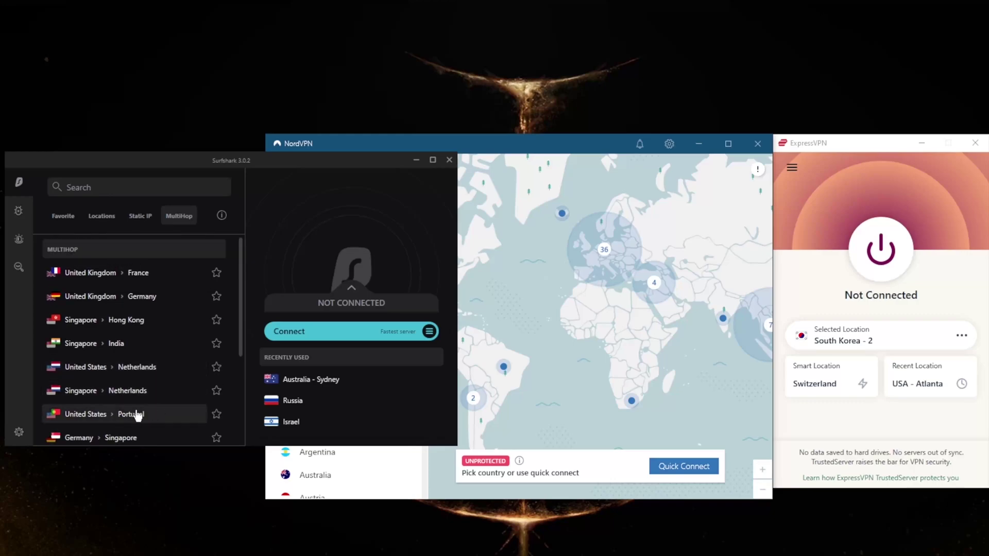
In Surfshark settings, check Connectivity's Whitelister, then expand the Advanced Protocol dropdown.
left_click(18, 431)
left_click(129, 338)
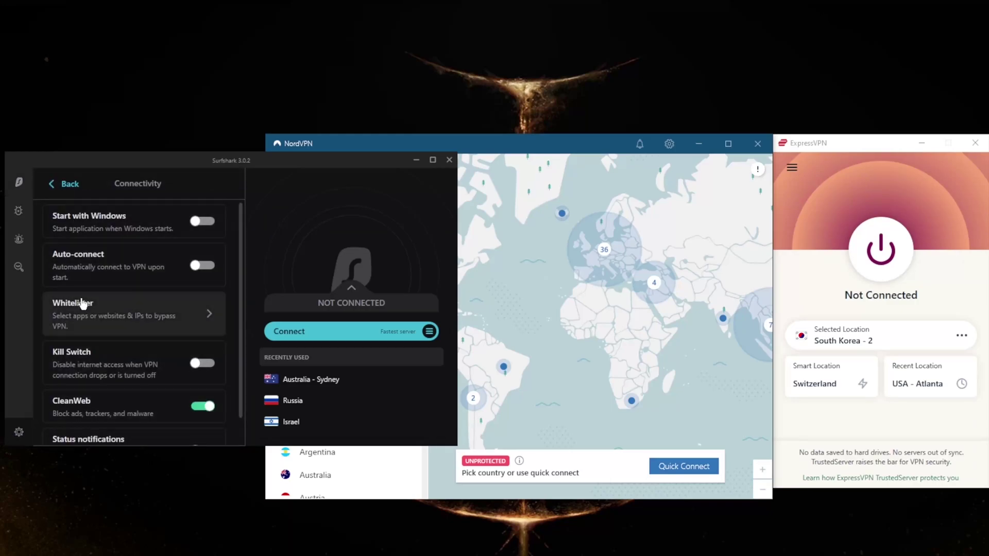
left_click(150, 329)
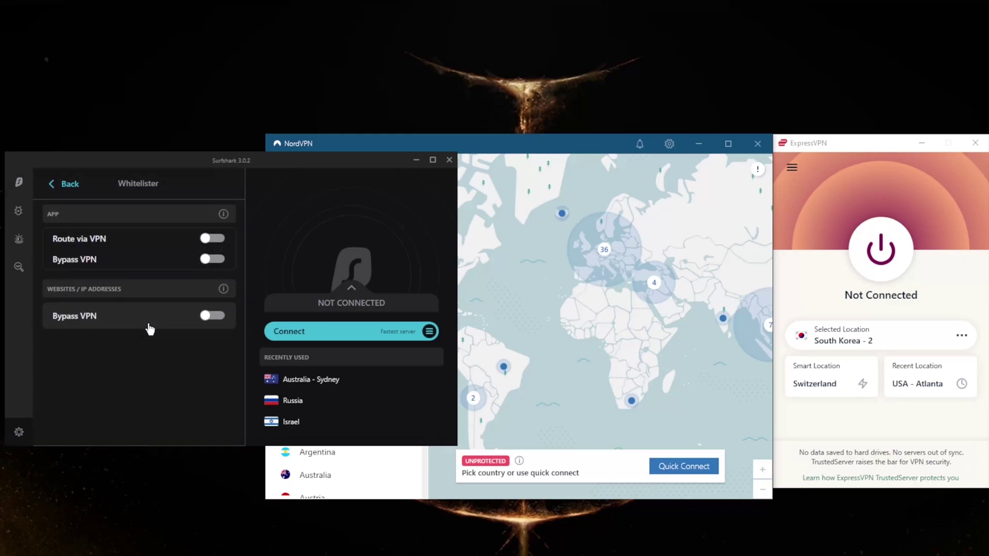
left_click(63, 187)
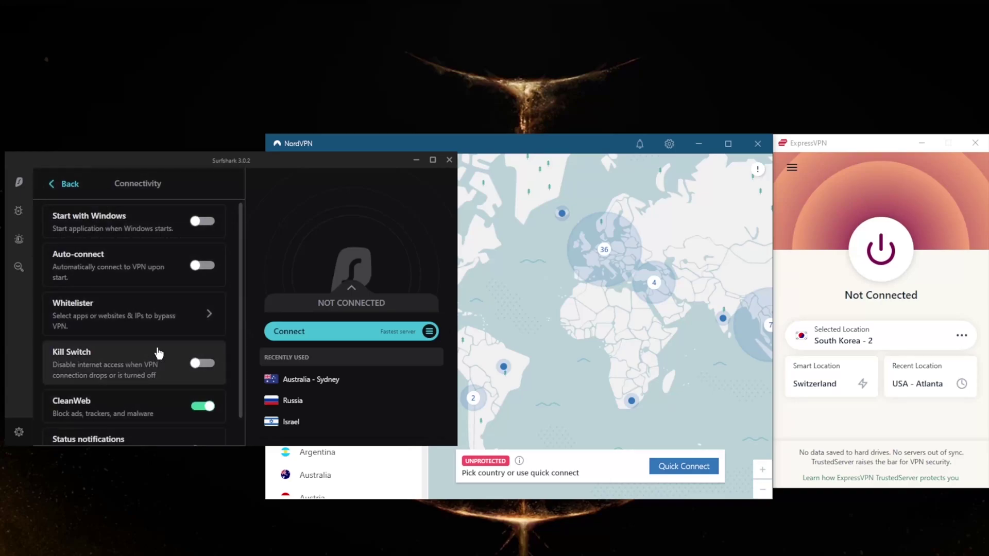
scroll(149, 355, "down", 1)
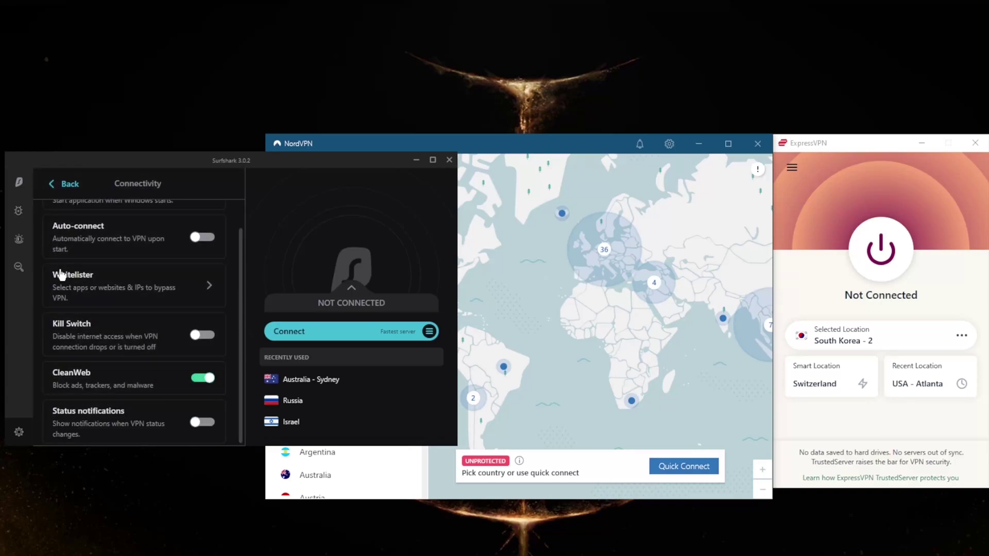
left_click(63, 184)
left_click(96, 366)
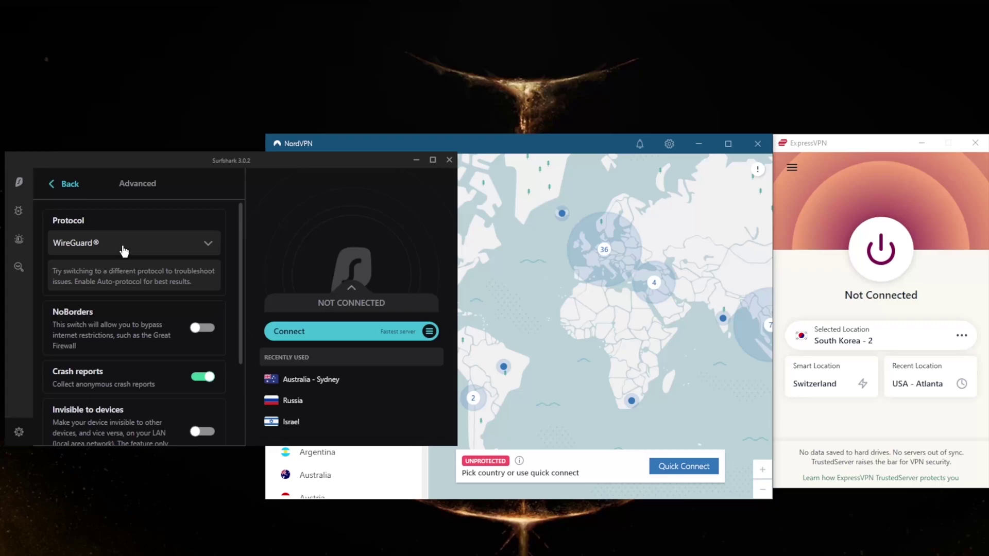
left_click(122, 245)
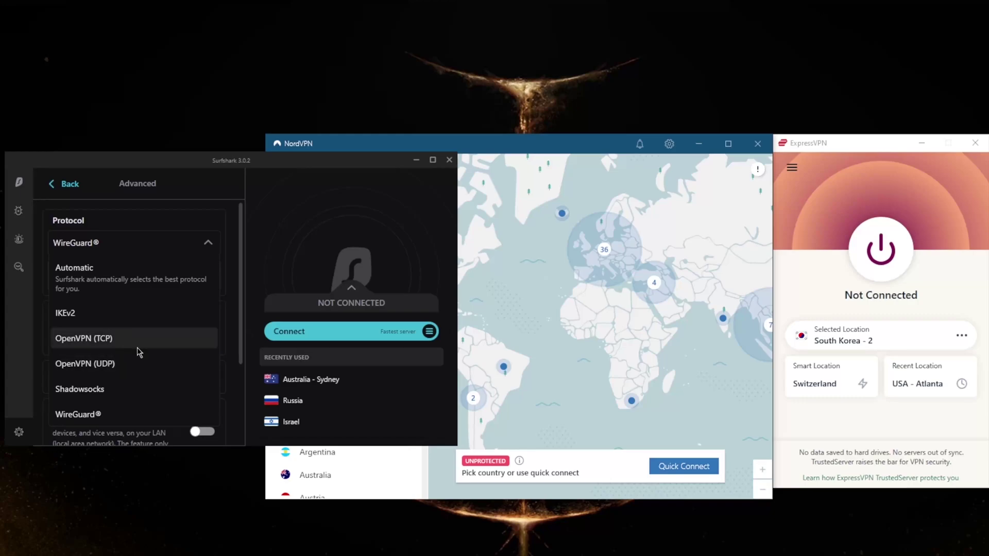
Try Shadowsocks but dismiss the warning to keep WireGuard, then show the full Locations list.
left_click(127, 399)
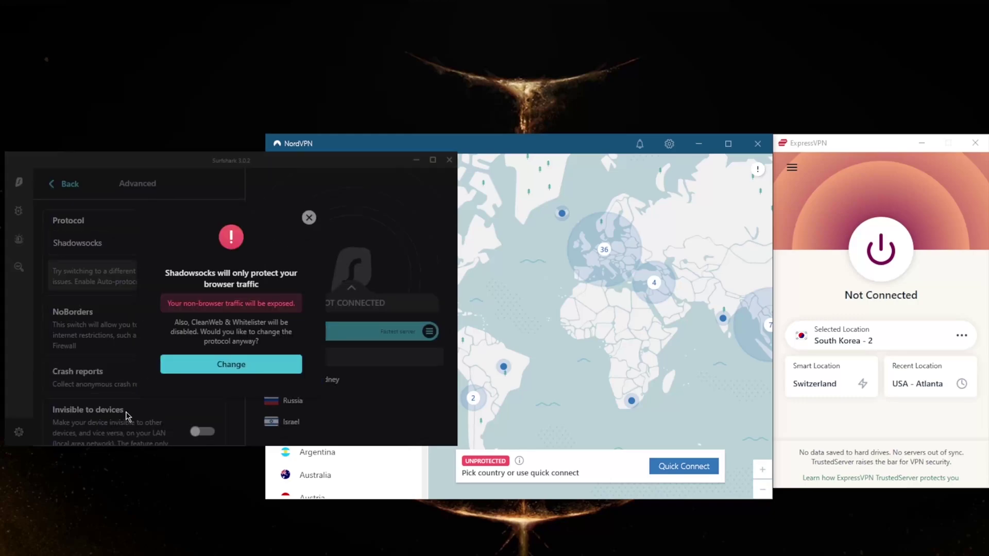
left_click(309, 218)
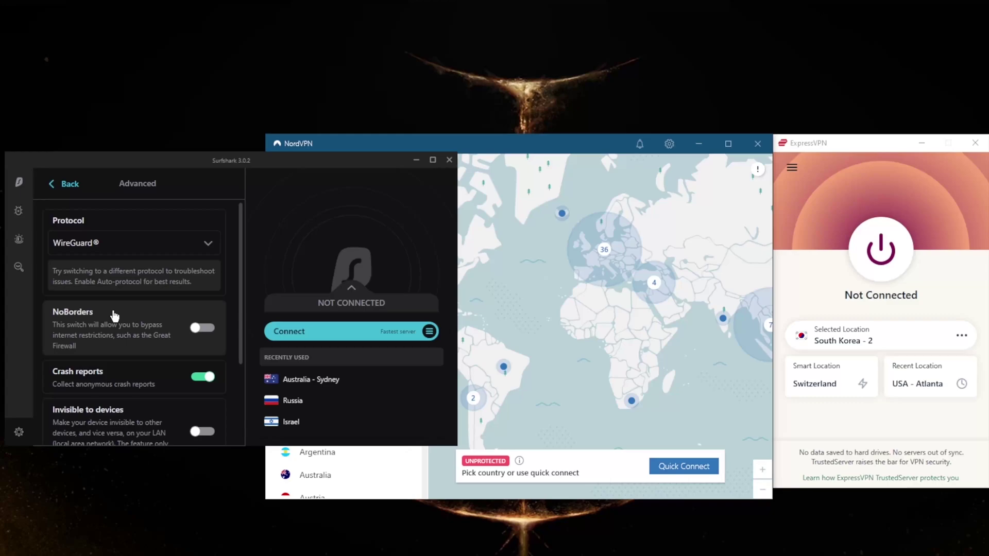
left_click(20, 183)
left_click(102, 218)
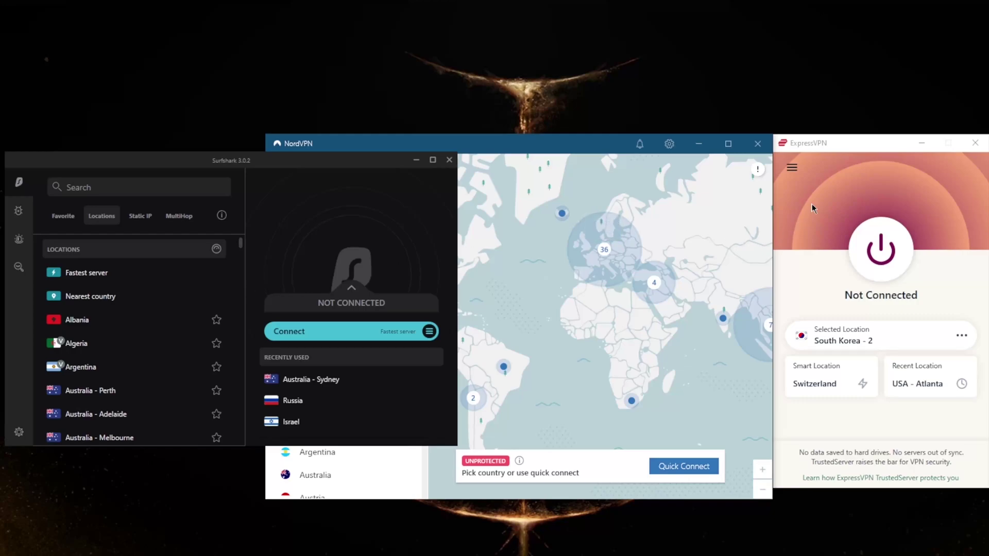
Review the Advanced and General tabs of ExpressVPN's Options and close them unchanged with OK.
left_click(792, 168)
left_click(818, 225)
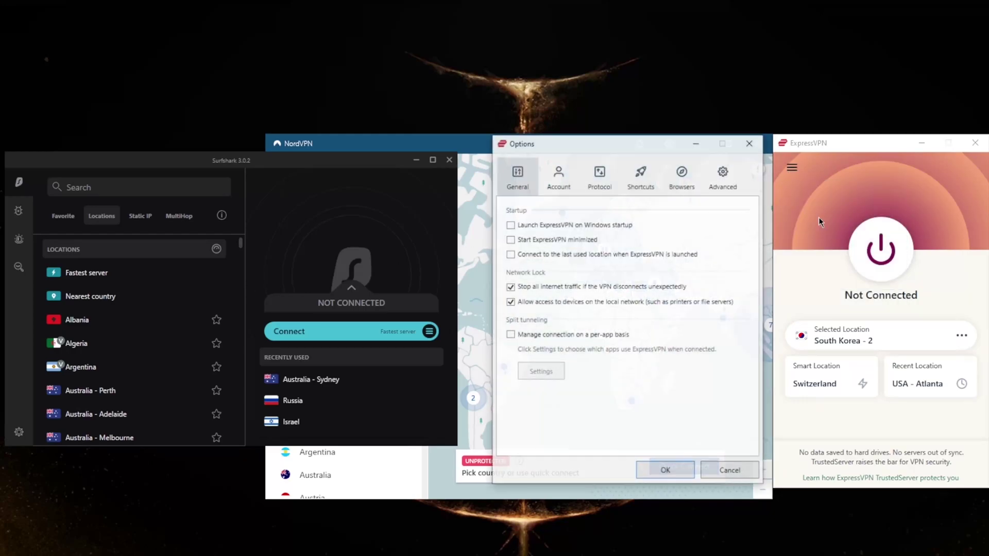
left_click(717, 177)
left_click(516, 176)
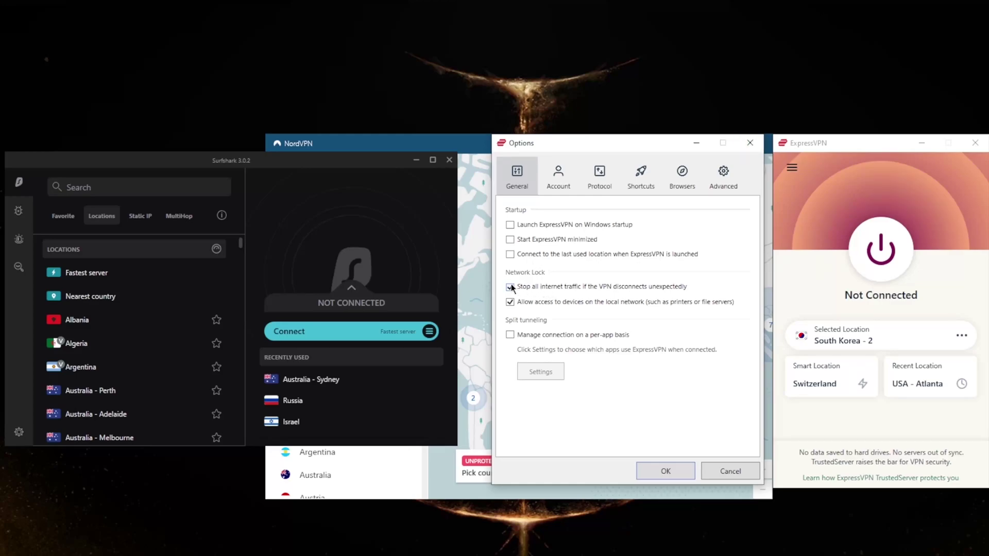
left_click(667, 470)
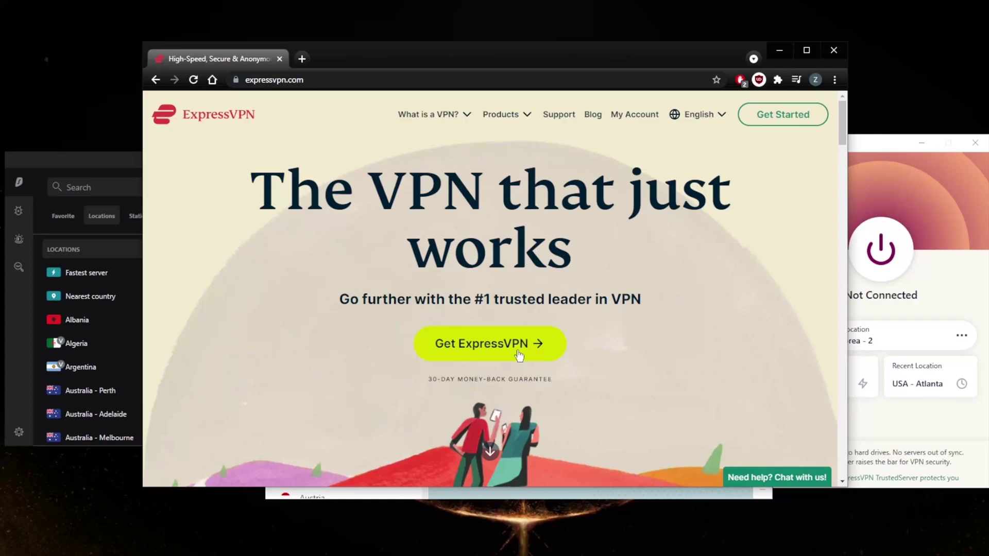
From Get ExpressVPN, compare the 1 Month, 6 Months and 15 Months plans, settling on 1 Month at $12.95.
left_click(519, 355)
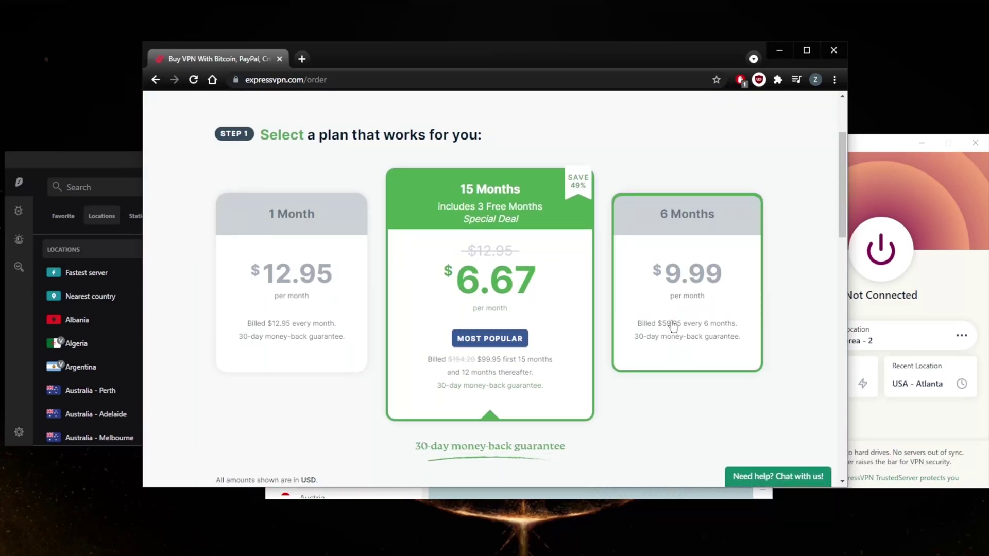
left_click(260, 350)
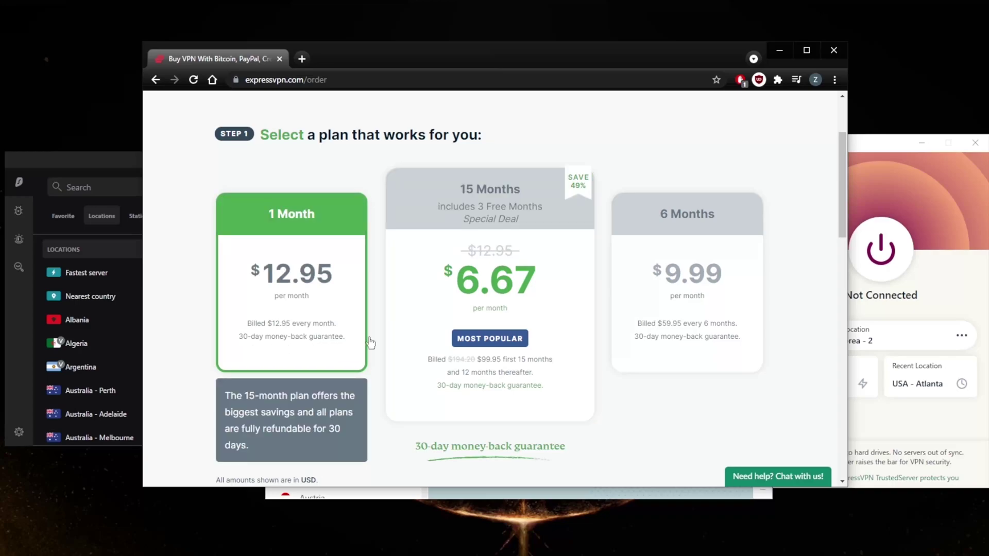
left_click(653, 349)
left_click(485, 348)
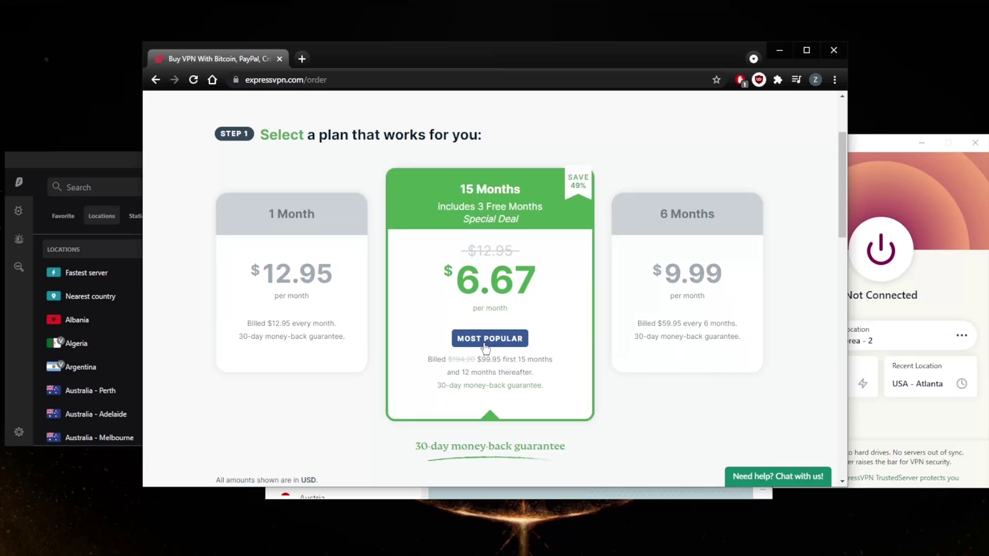
left_click(317, 349)
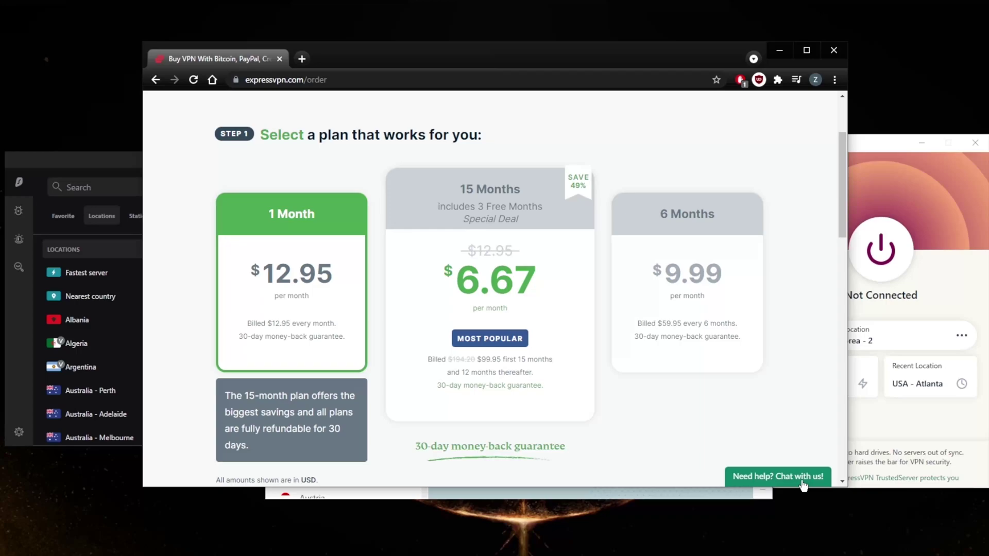
Start a live chat via the 'Need help? Chat with us!' button on the order page.
left_click(802, 482)
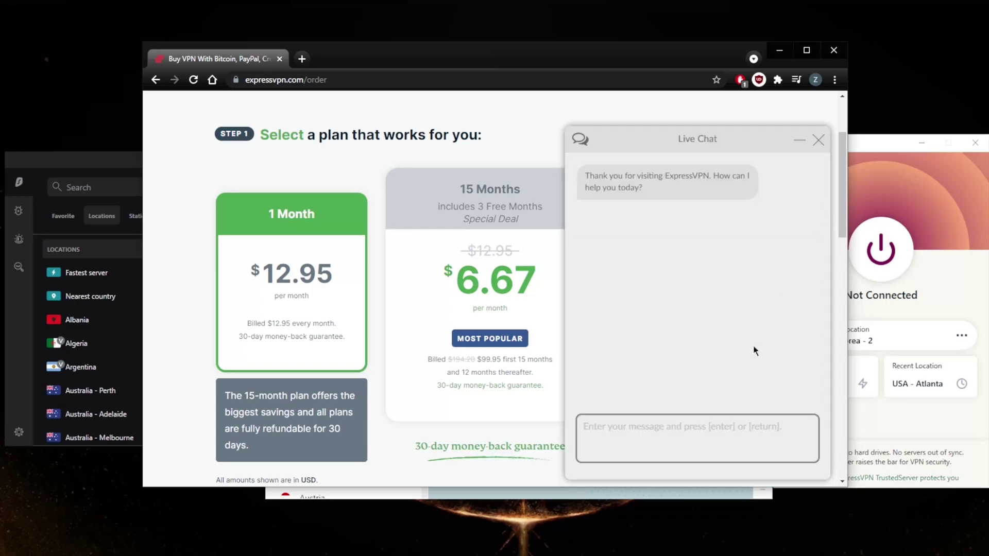